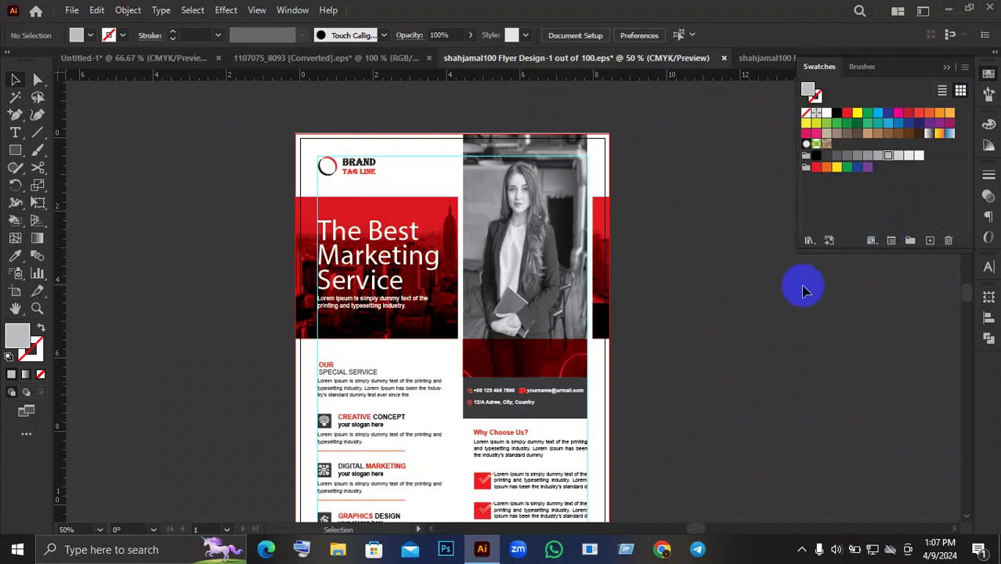
# Zoom out slightly on the current flyer document
pyautogui.press('z')
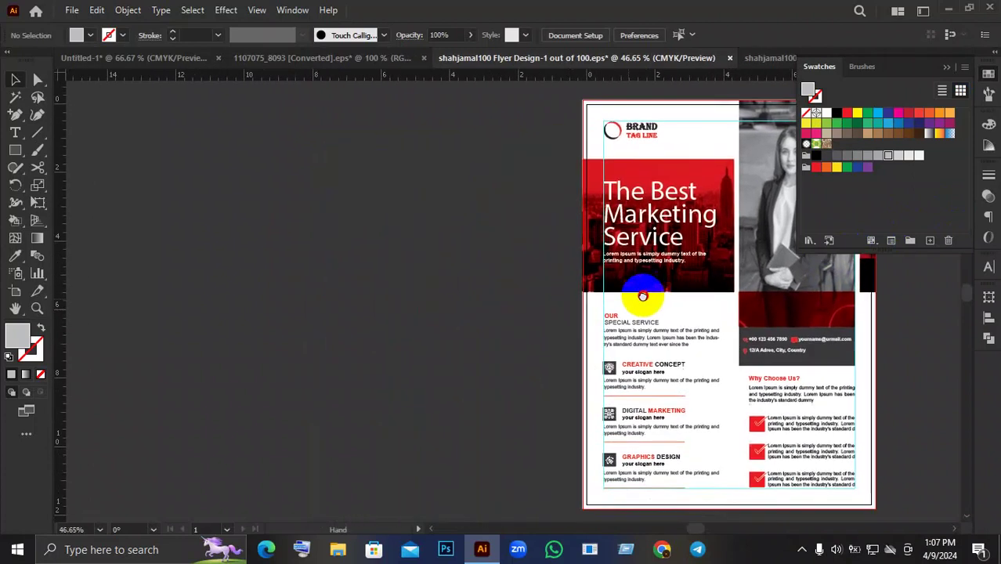
pyautogui.moveTo(585, 318); pyautogui.dragTo(433, 337)
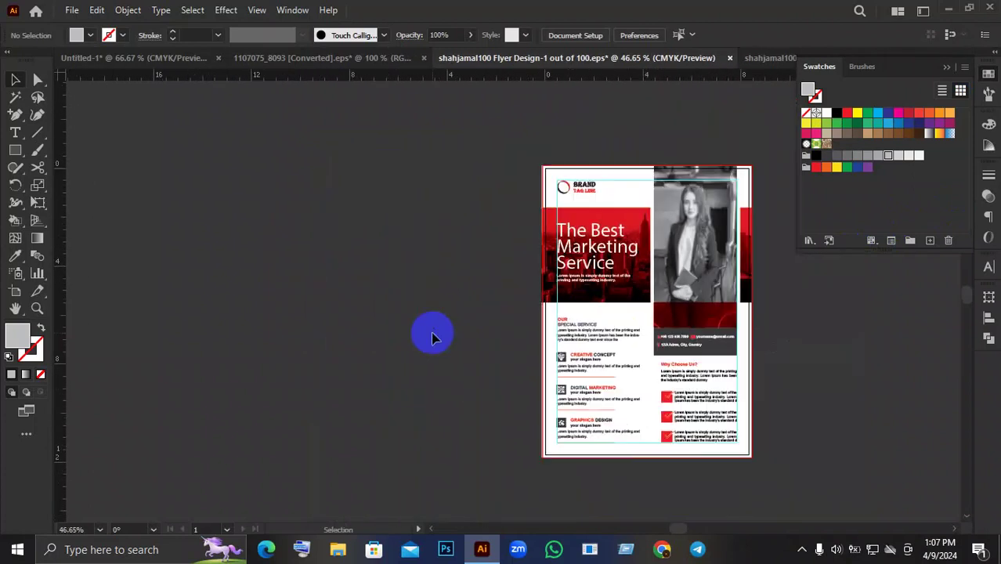
pyautogui.scroll(-1, 432, 335)
pyautogui.scroll(2, 521, 364)
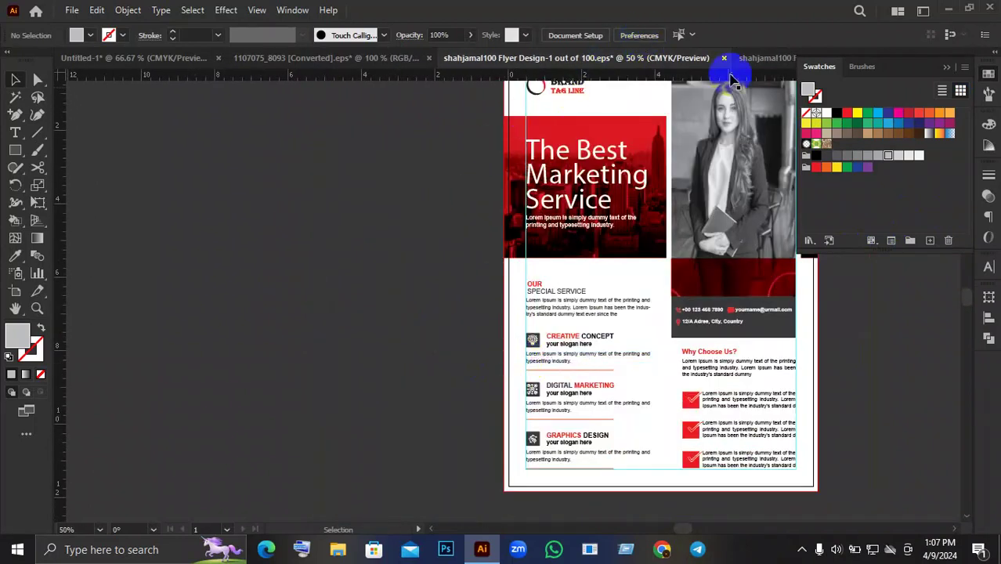
# Switch to the other flyer document and bring its blank artboard into view
pyautogui.click(757, 59)
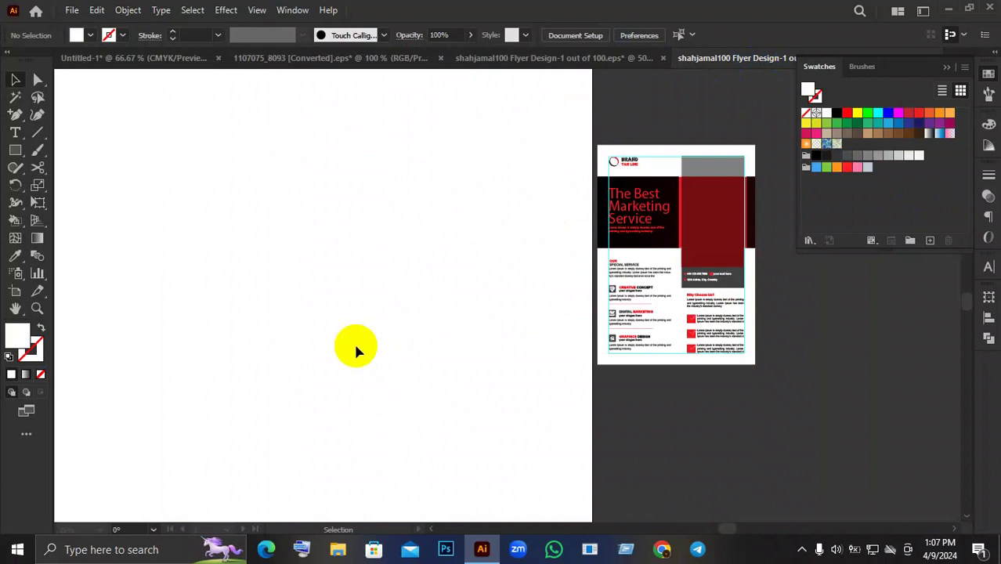
pyautogui.scroll(-1, 353, 349)
pyautogui.scroll(-1, 353, 344)
pyautogui.moveTo(274, 341); pyautogui.dragTo(384, 328)
pyautogui.scroll(2, 390, 306)
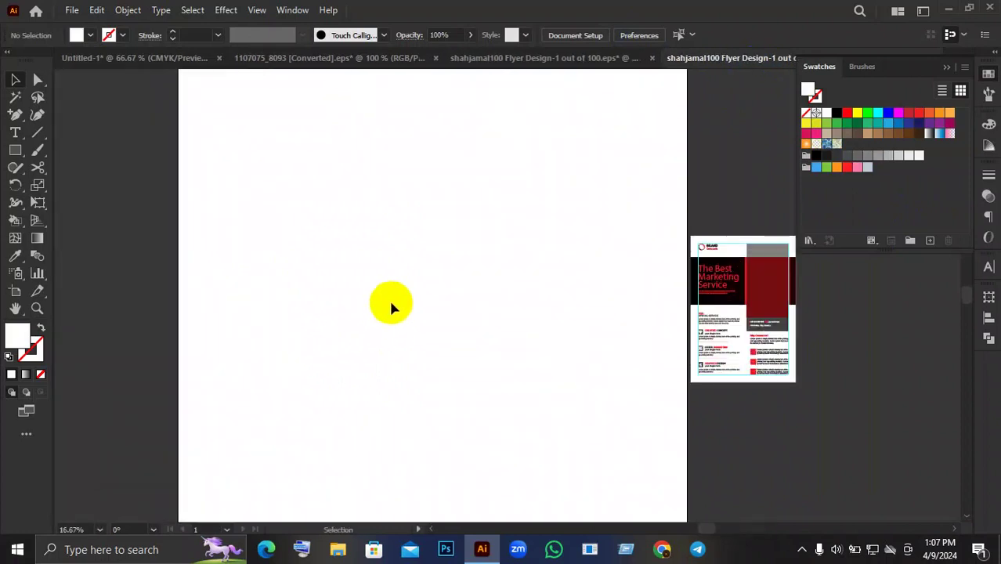
pyautogui.moveTo(429, 207); pyautogui.dragTo(432, 290)
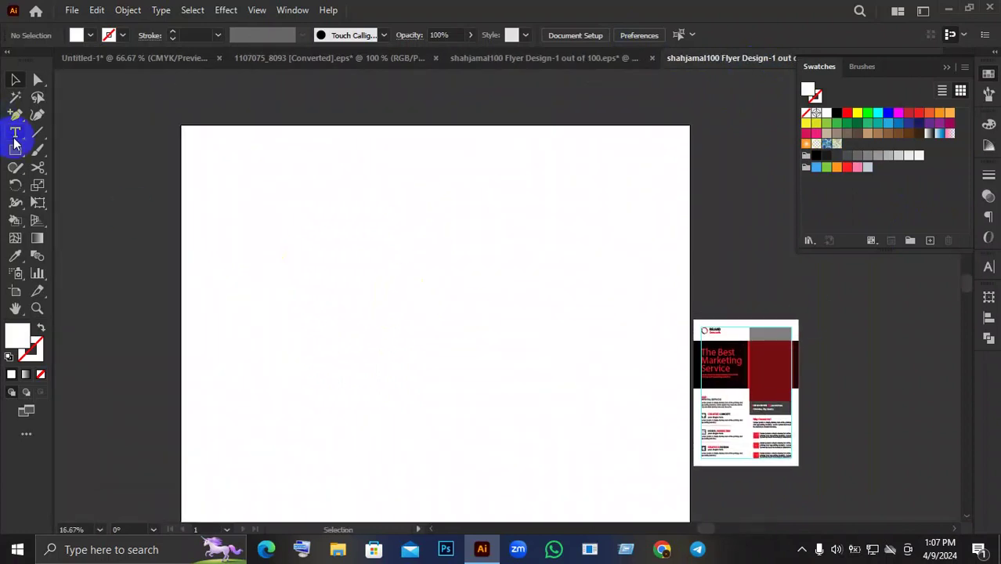
# Start a 10 × 10 px square on the blank artboard with the Rectangle tool
pyautogui.click(89, 147)
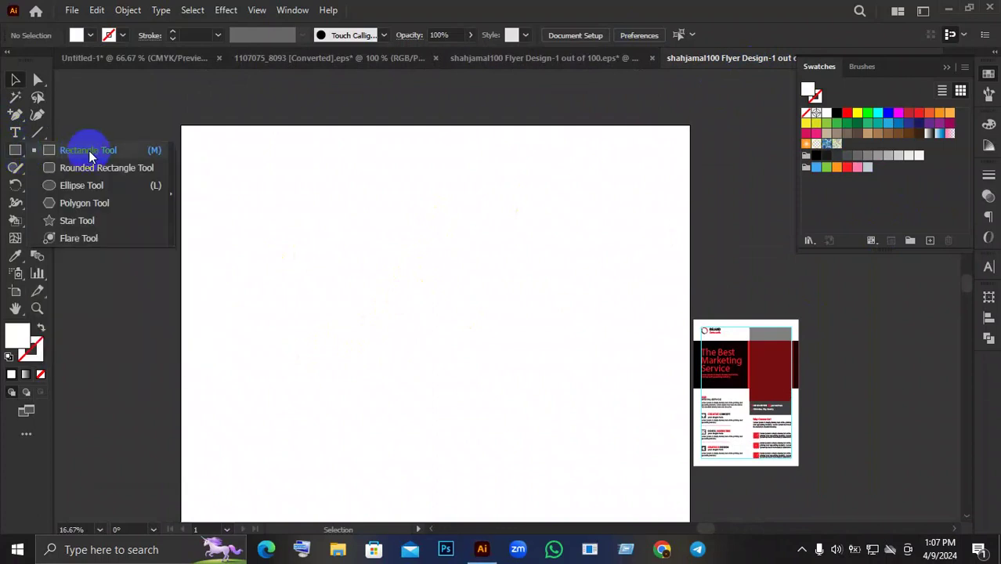
pyautogui.click(247, 242)
pyautogui.write('10')
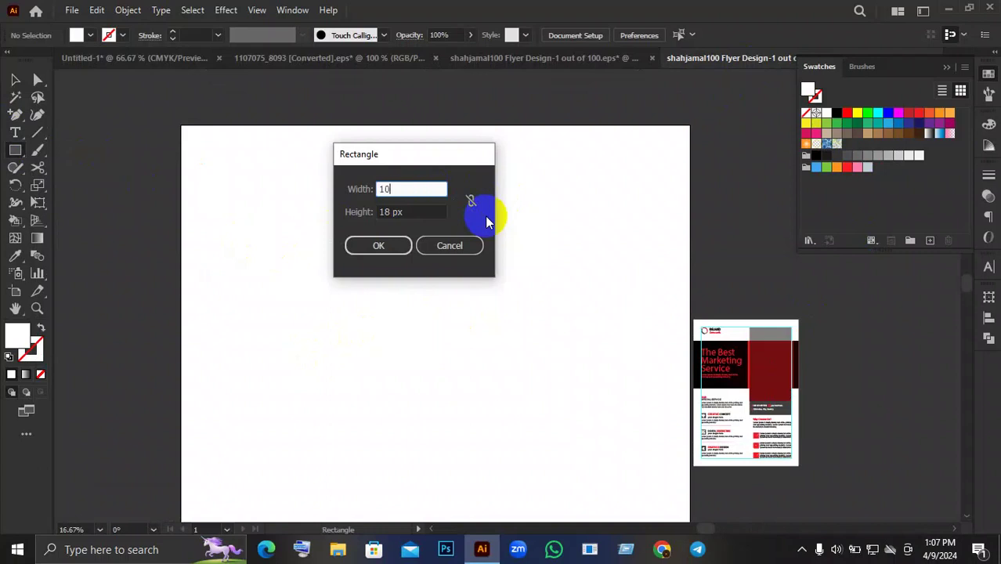
pyautogui.press('Tab')
pyautogui.write('10')
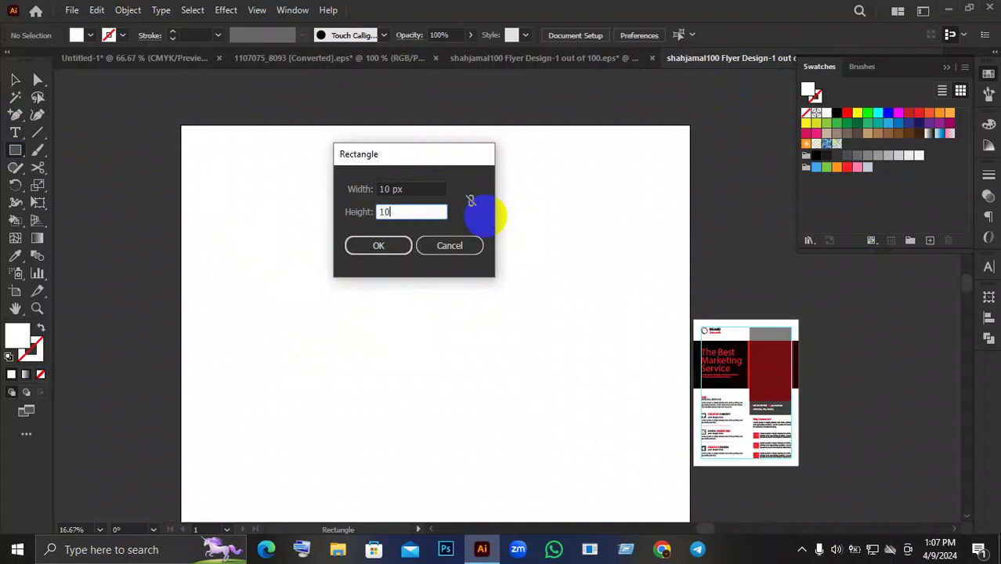
# Confirm the 10 × 10 px square and zoom in on it
pyautogui.click(378, 245)
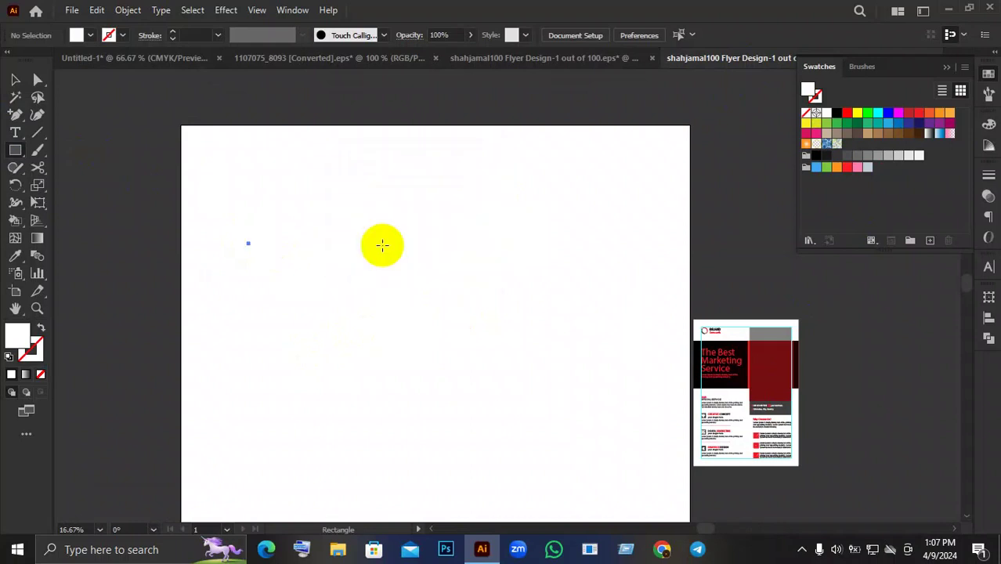
pyautogui.scroll(2, 212, 271)
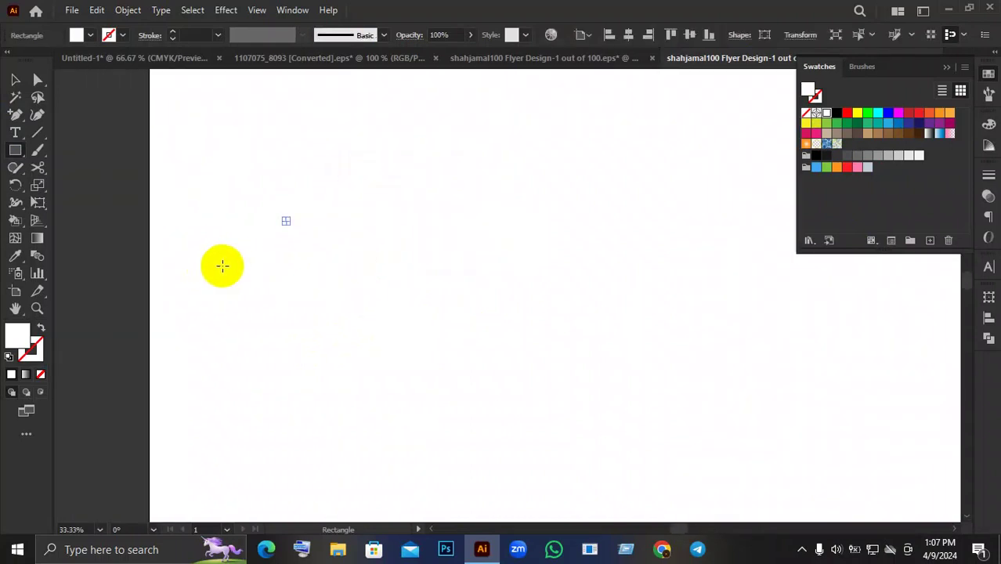
pyautogui.scroll(4, 232, 249)
pyautogui.scroll(3, 299, 201)
pyautogui.moveTo(286, 319); pyautogui.dragTo(520, 202)
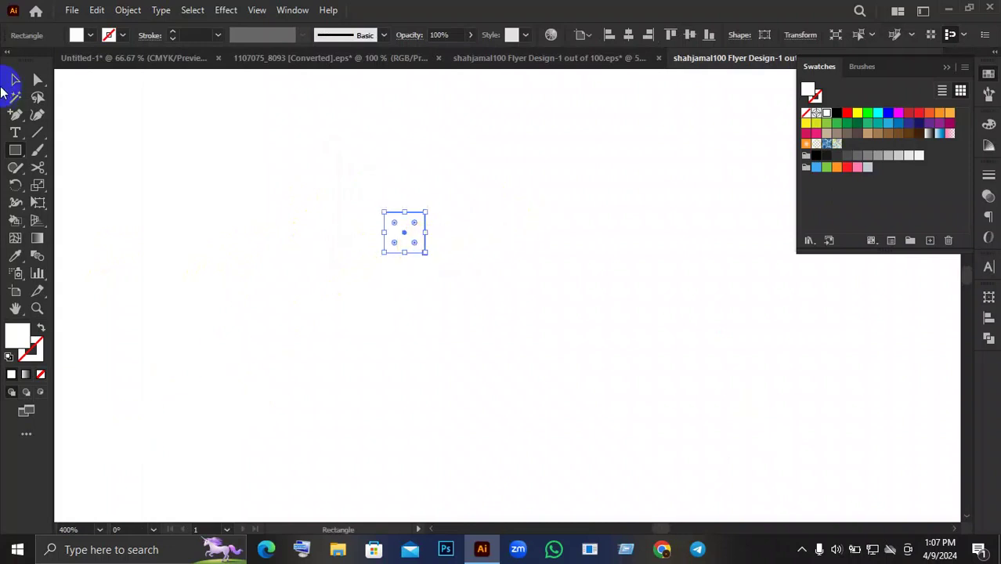
# Drag the white square off the artboard onto the pasteboard to its left
pyautogui.click(15, 81)
pyautogui.scroll(-2, 387, 235)
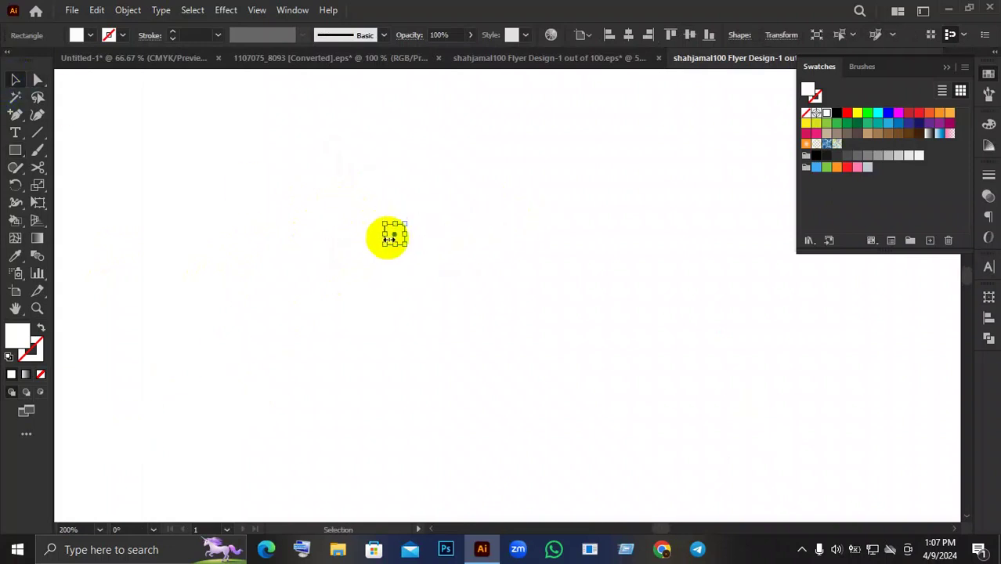
pyautogui.moveTo(392, 235)
pyautogui.mouseDown()
pyautogui.moveTo(161, 280)
pyautogui.moveTo(233, 290)
pyautogui.mouseUp()
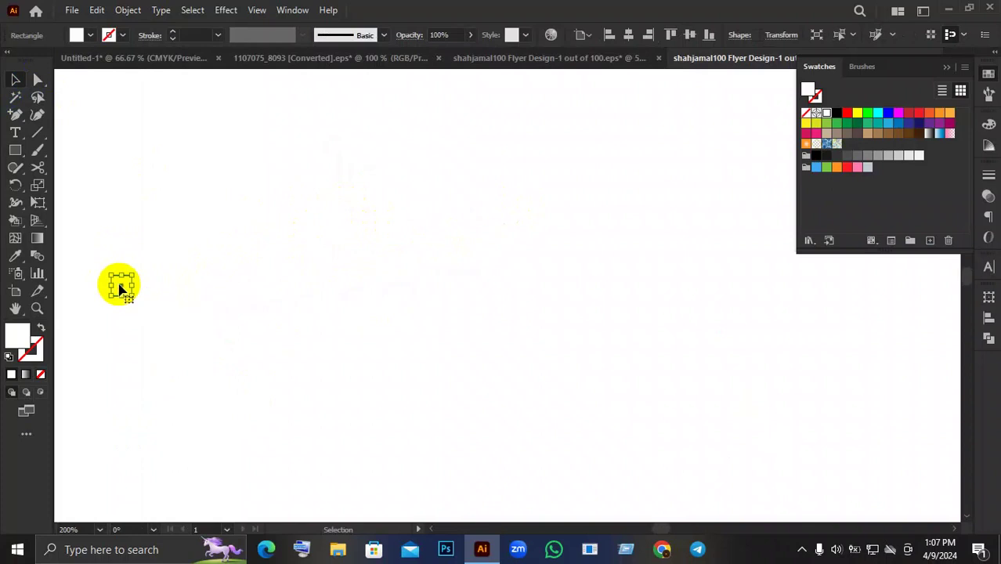
pyautogui.moveTo(407, 327); pyautogui.dragTo(827, 246)
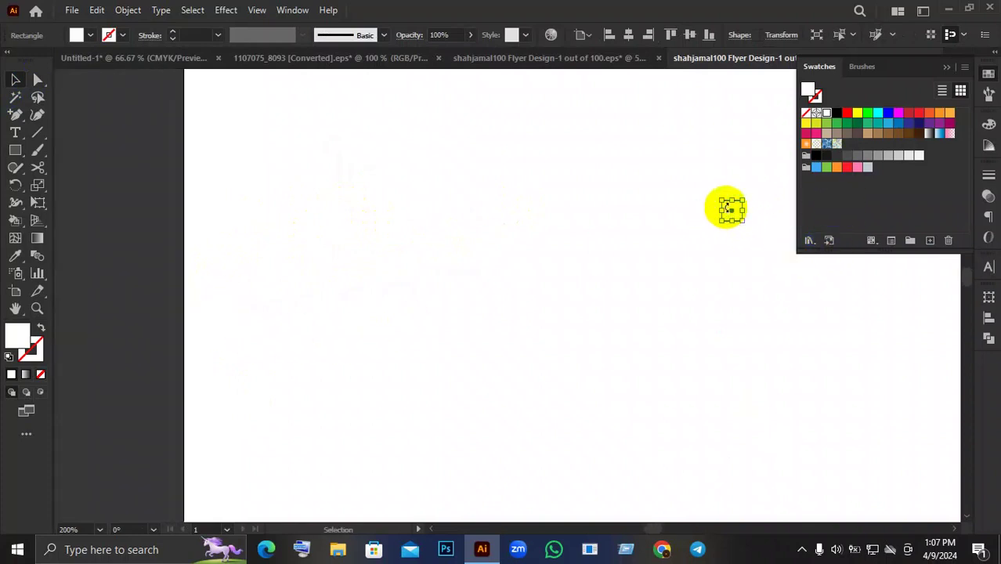
pyautogui.keyDown('alt'); pyautogui.scroll(3, 730, 218); pyautogui.keyUp('alt')
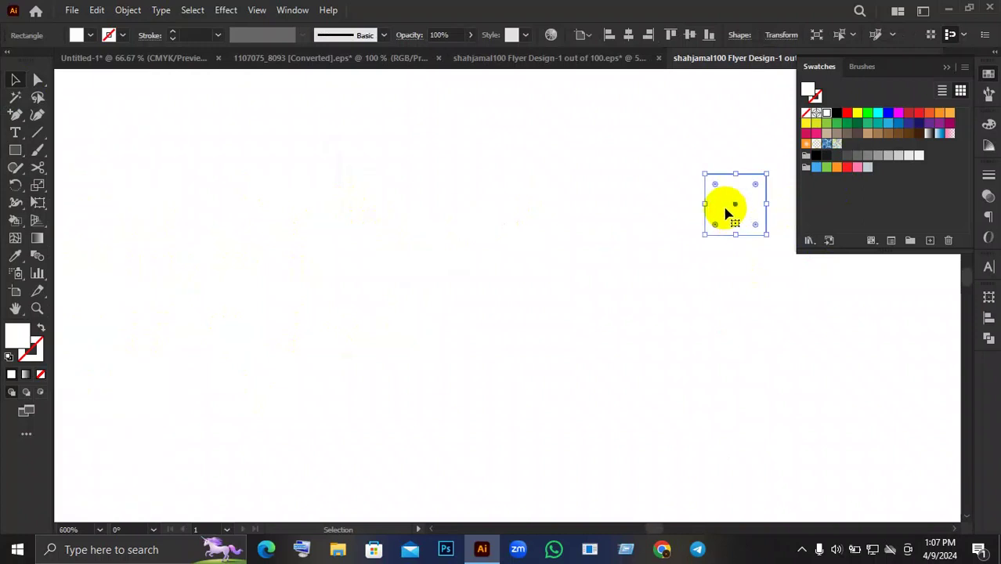
pyautogui.moveTo(727, 213)
pyautogui.mouseDown()
pyautogui.moveTo(188, 315)
pyautogui.moveTo(822, 270)
pyautogui.mouseUp()
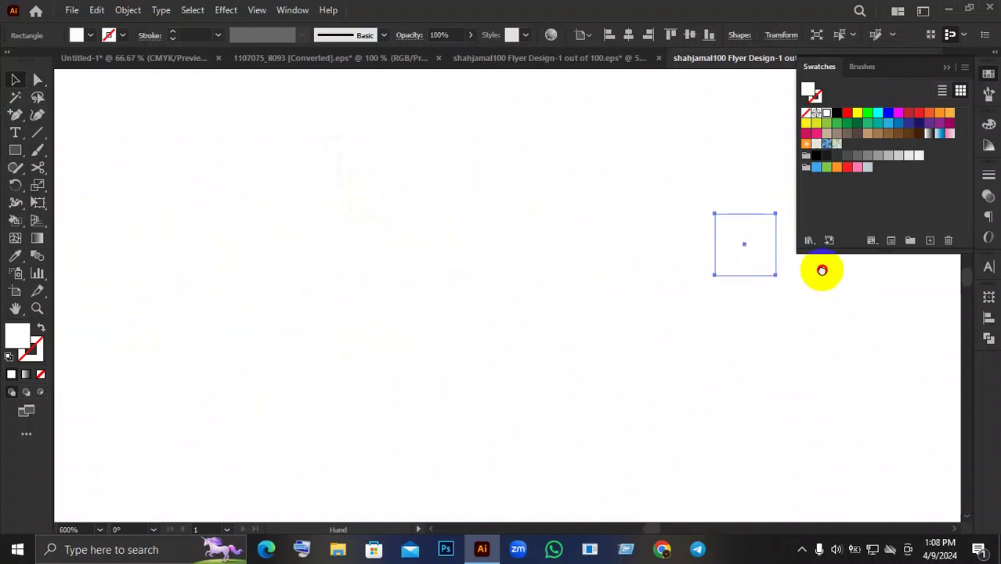
pyautogui.moveTo(728, 230); pyautogui.dragTo(258, 286)
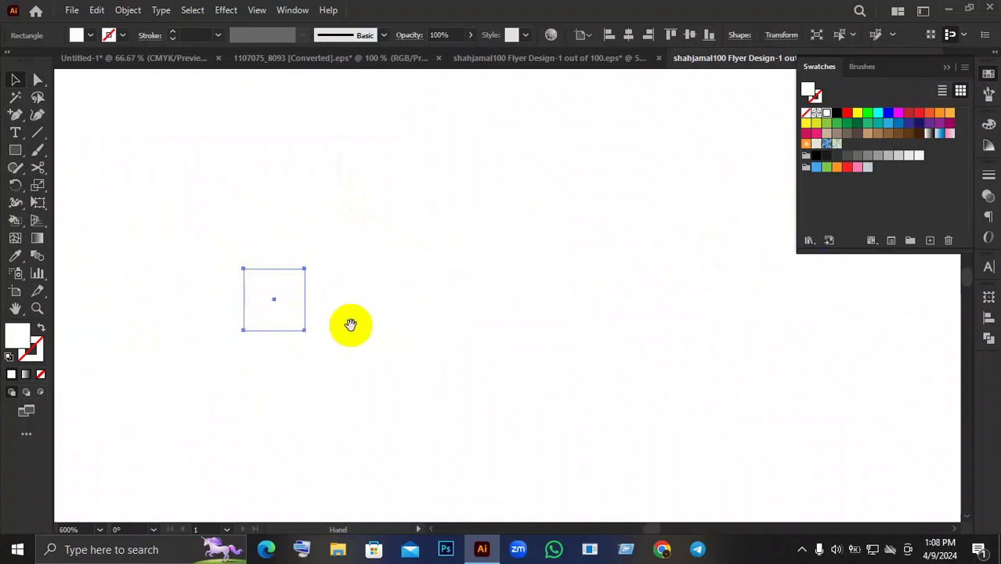
pyautogui.moveTo(350, 324); pyautogui.dragTo(851, 293)
pyautogui.moveTo(760, 291); pyautogui.dragTo(107, 319)
pyautogui.moveTo(186, 379); pyautogui.dragTo(649, 357)
pyautogui.moveTo(611, 293); pyautogui.dragTo(183, 233)
# Alt-drag a copy of the white square flush against its right edge
pyautogui.click(286, 275)
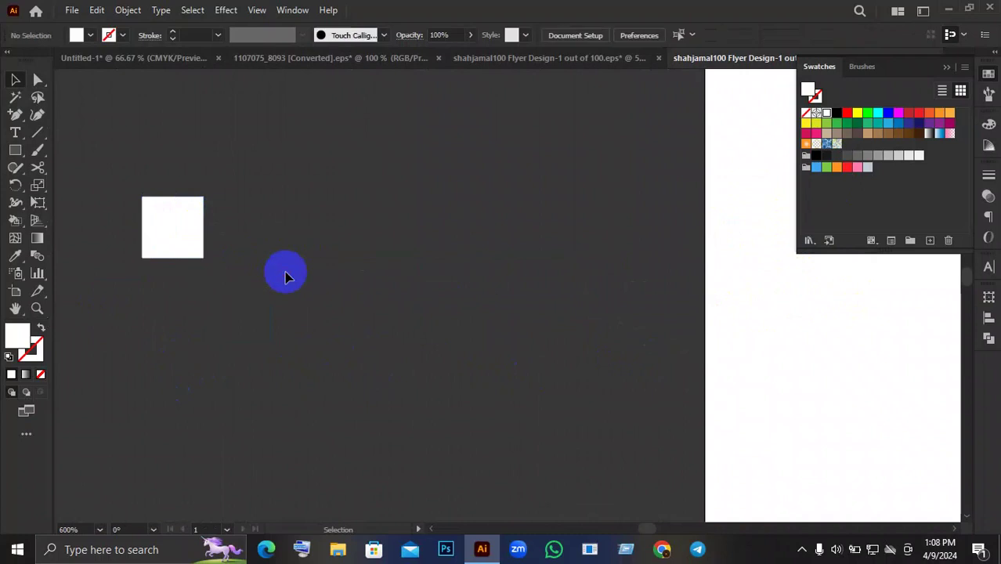
pyautogui.click(180, 237)
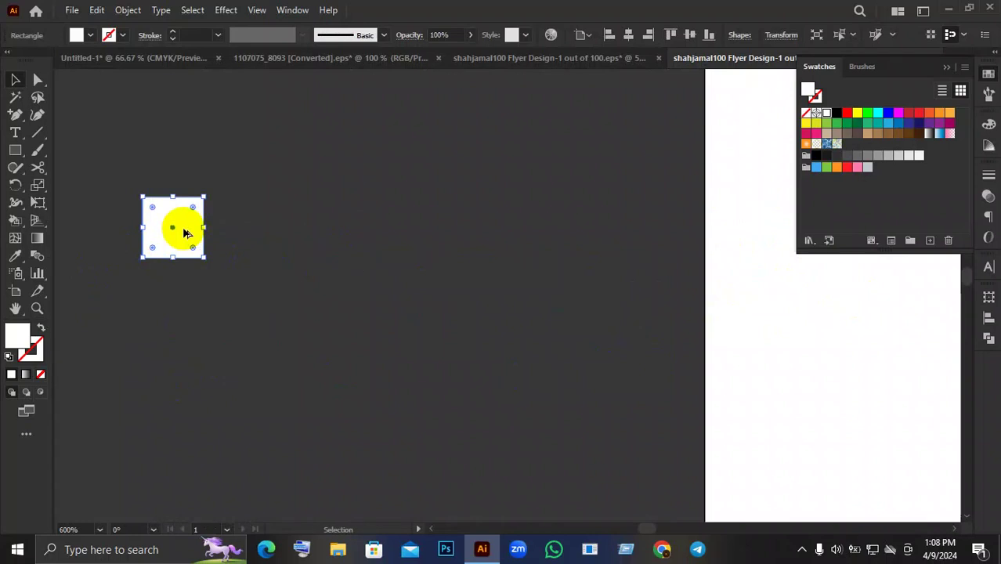
pyautogui.moveTo(183, 228); pyautogui.dragTo(201, 231)
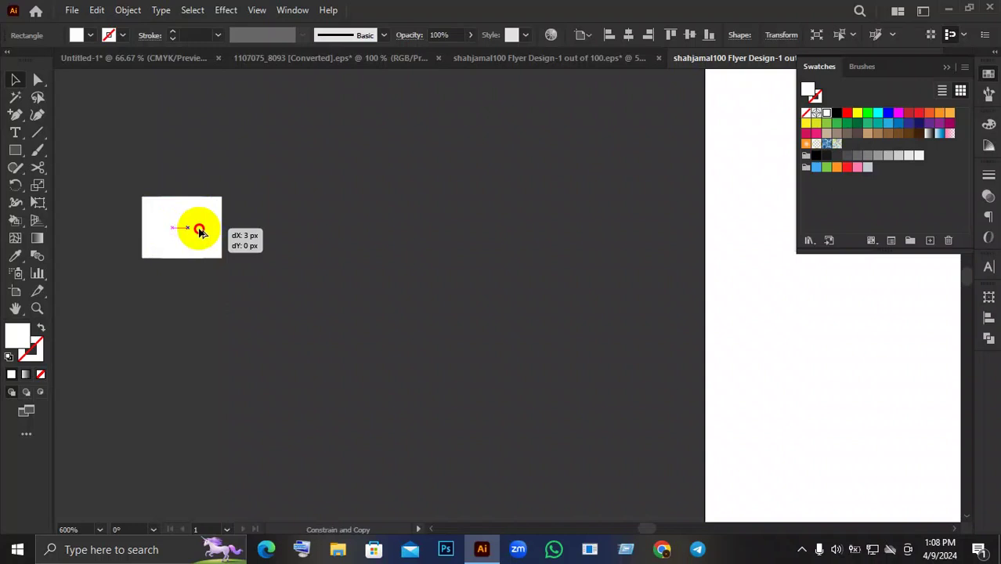
pyautogui.moveTo(201, 231); pyautogui.dragTo(244, 229)
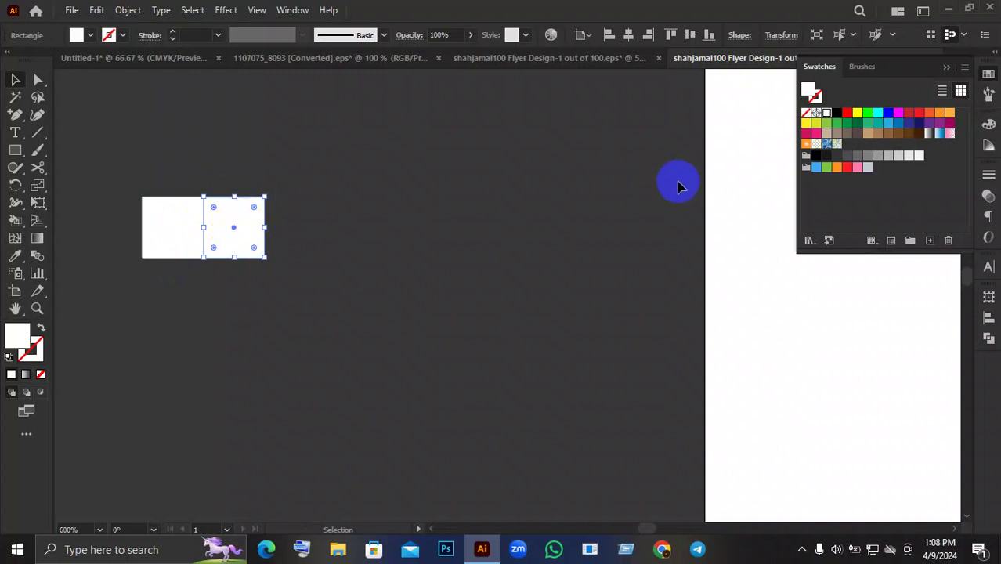
# Fill the copied square with light grey from the Swatches panel
pyautogui.click(898, 156)
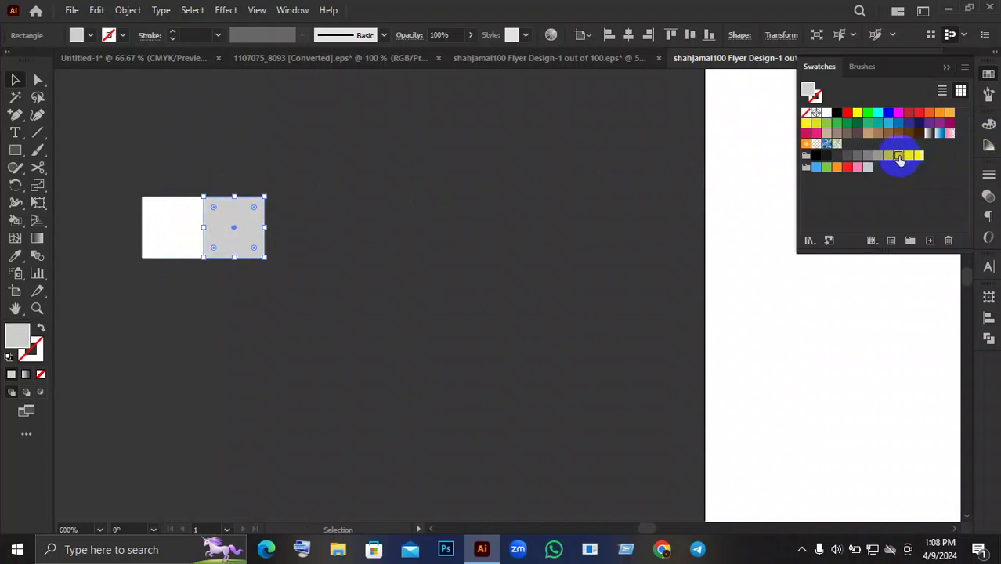
pyautogui.click(888, 155)
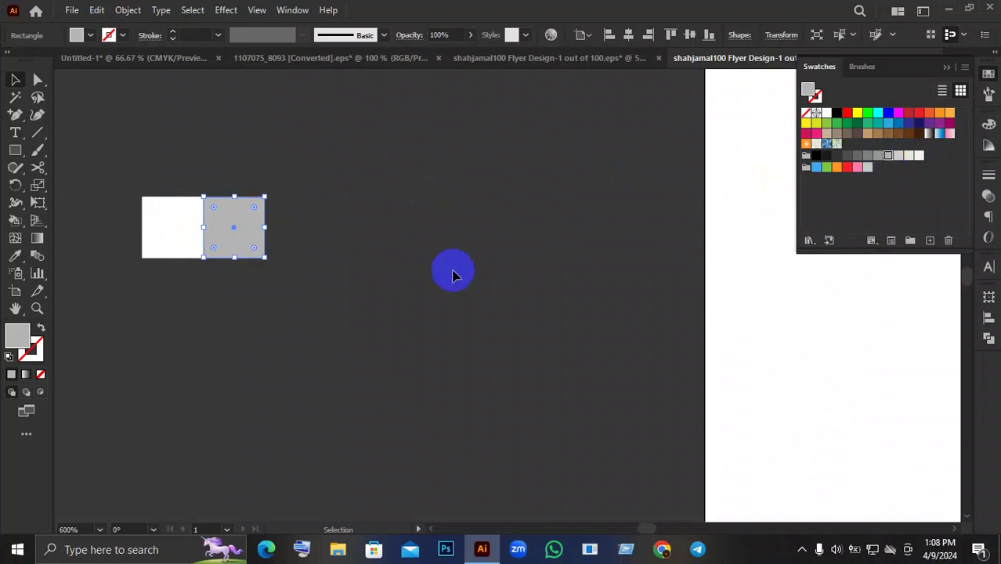
pyautogui.click(453, 273)
# Copy the square pair below and eyedrop grey onto the bottom-left square
pyautogui.moveTo(112, 186)
pyautogui.mouseDown()
pyautogui.moveTo(221, 233)
pyautogui.moveTo(246, 306)
pyautogui.mouseUp()
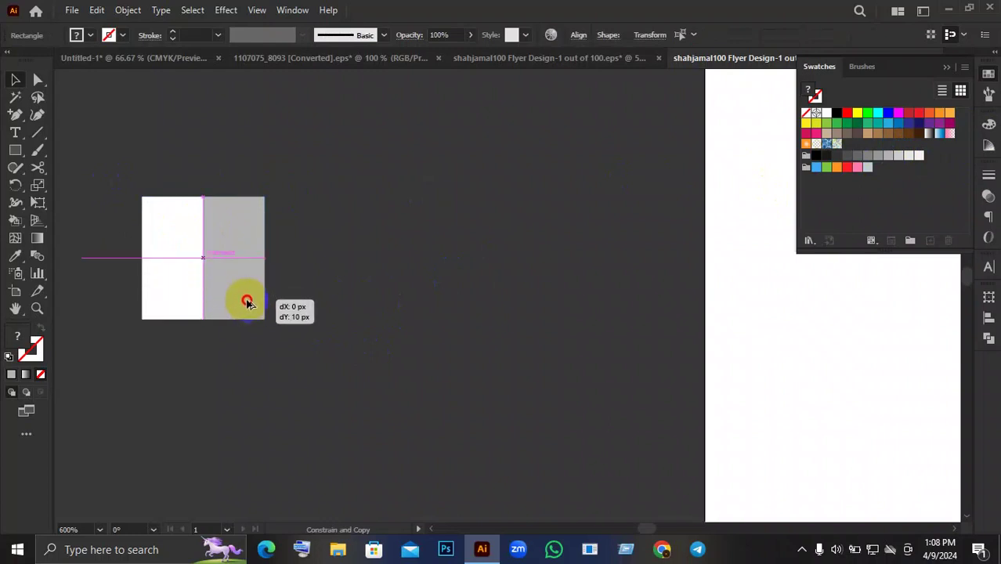
pyautogui.click(404, 328)
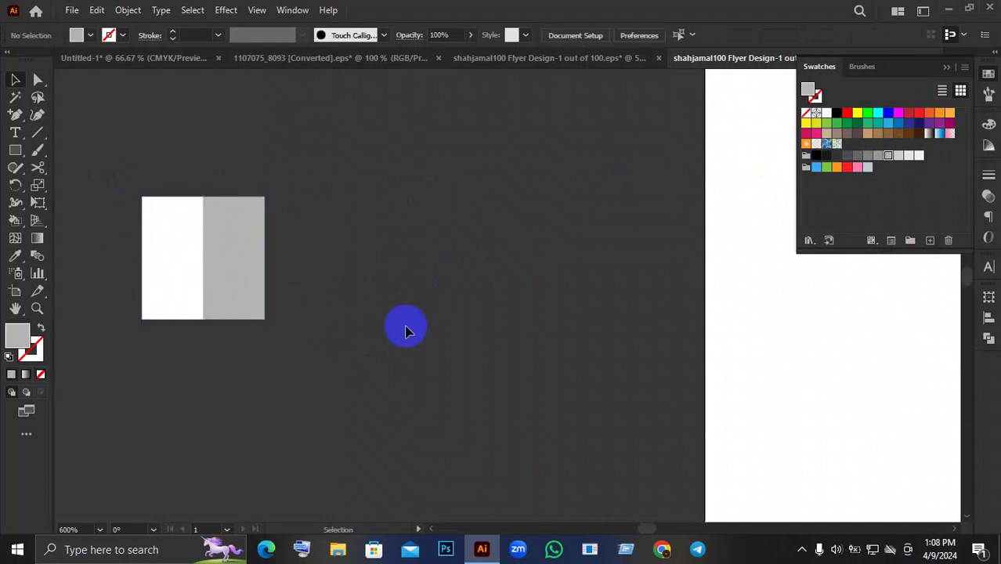
pyautogui.click(176, 297)
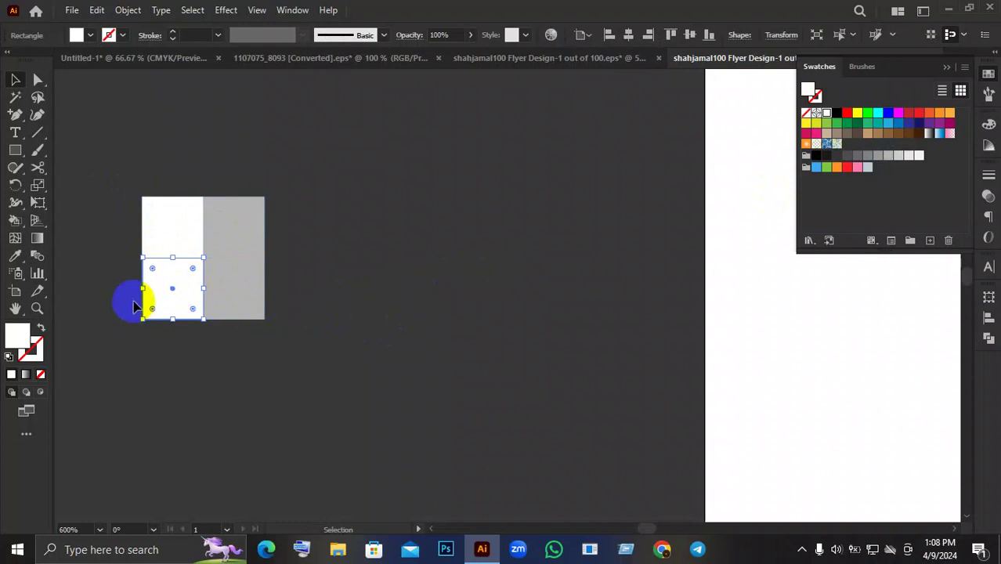
pyautogui.click(15, 255)
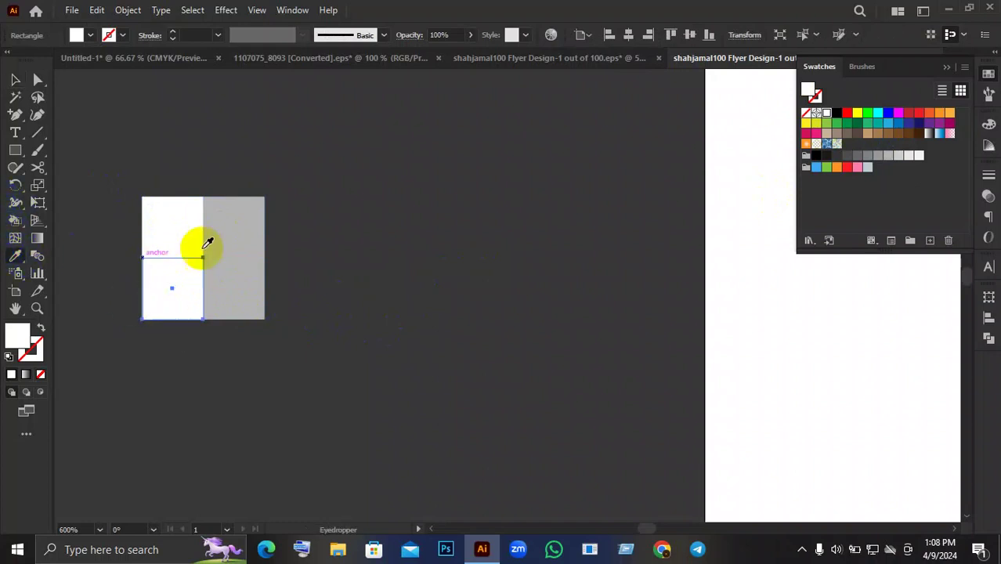
pyautogui.click(233, 234)
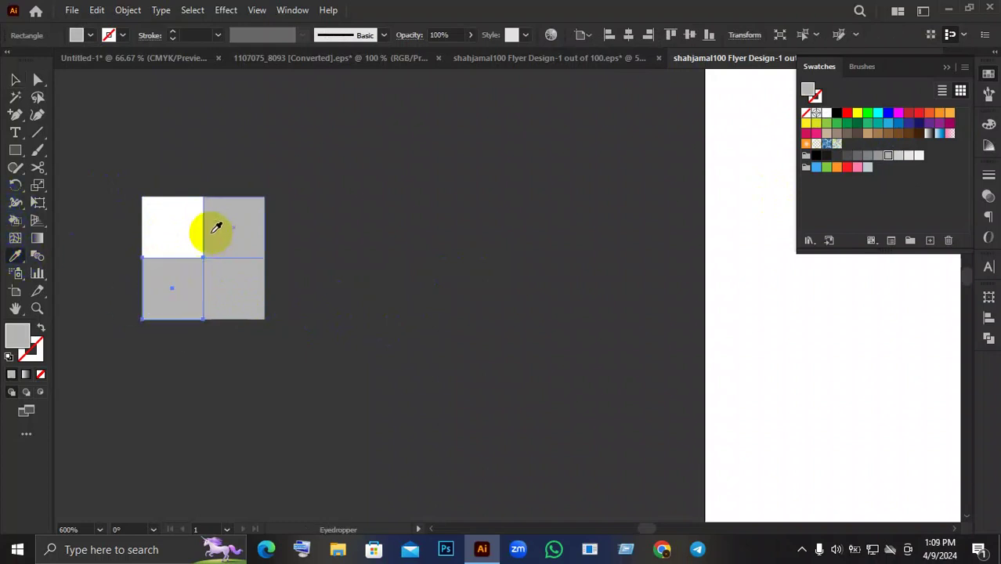
pyautogui.click(15, 79)
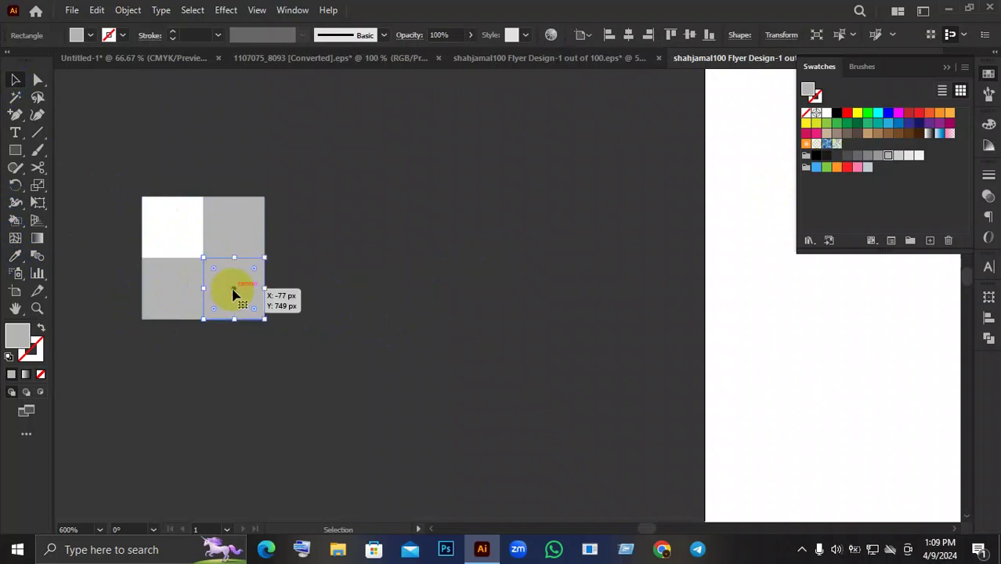
# Eyedrop white onto the bottom-right square, then select all four squares
pyautogui.click(15, 255)
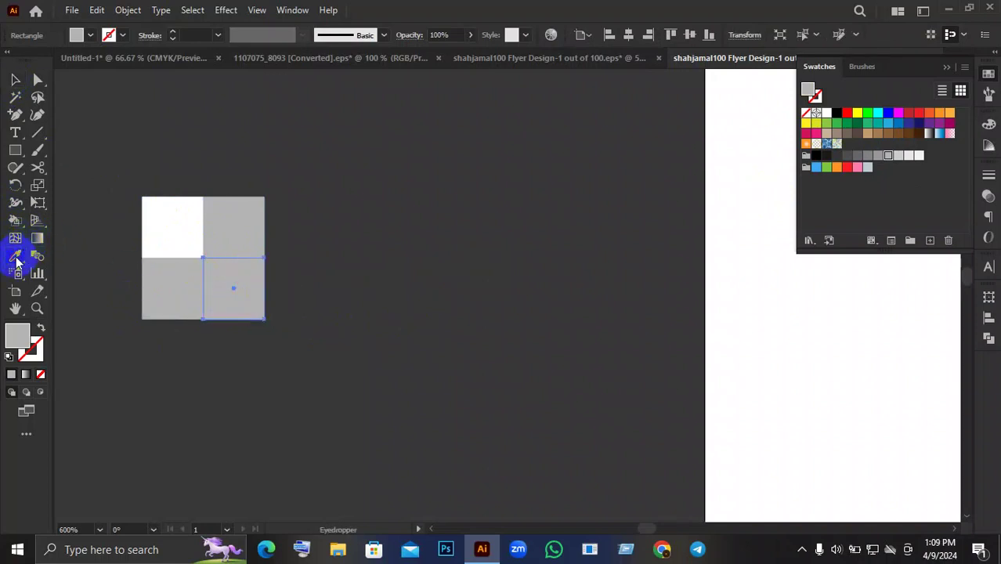
pyautogui.click(203, 213)
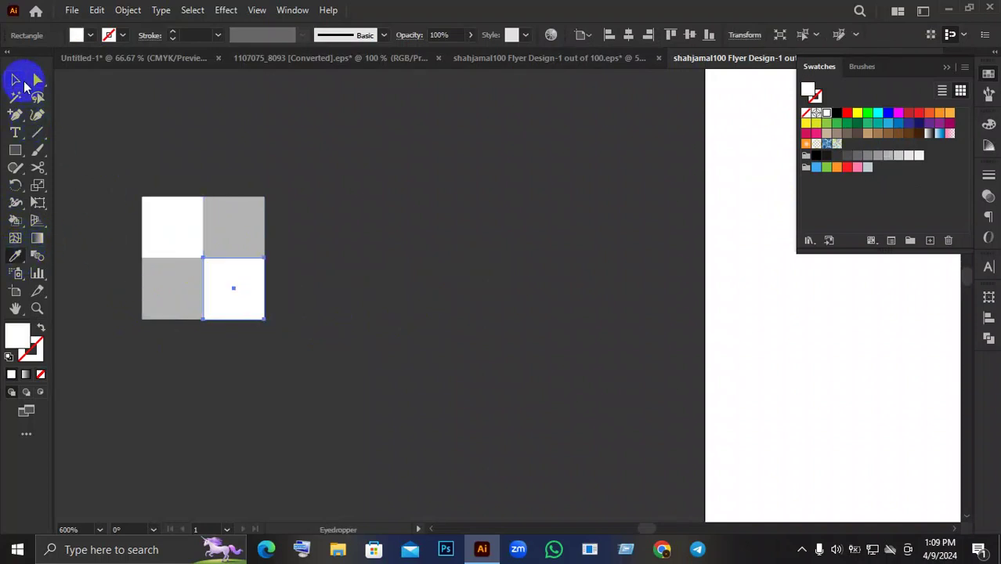
pyautogui.click(15, 79)
pyautogui.moveTo(101, 163); pyautogui.dragTo(273, 335)
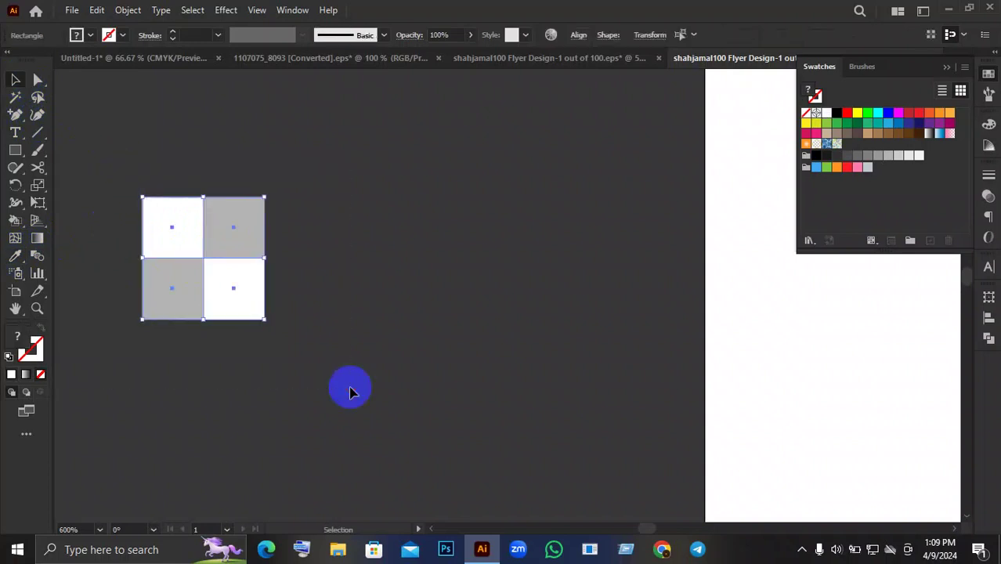
# Group the four squares with Object > Group
pyautogui.click(125, 14)
pyautogui.moveTo(181, 350)
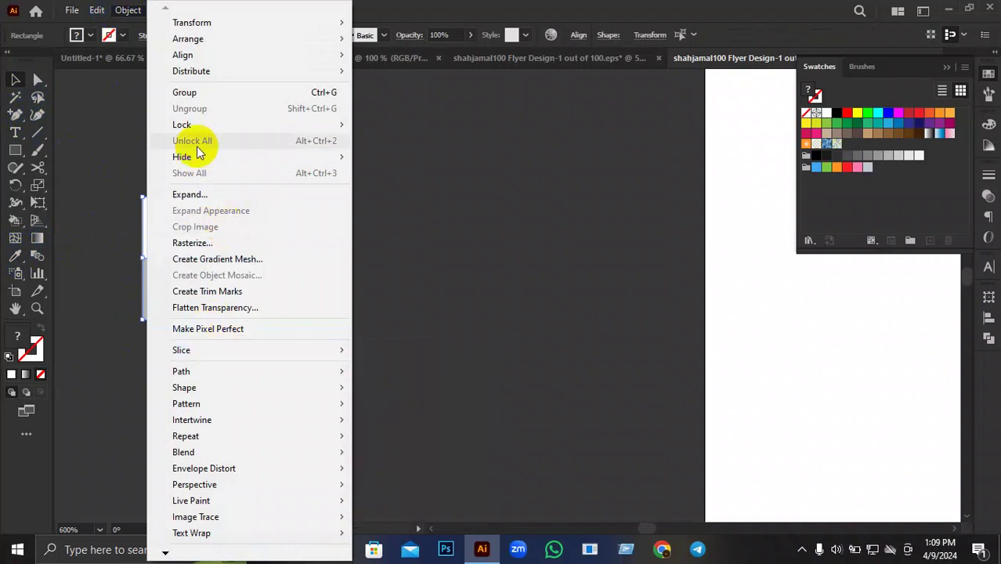
pyautogui.click(191, 92)
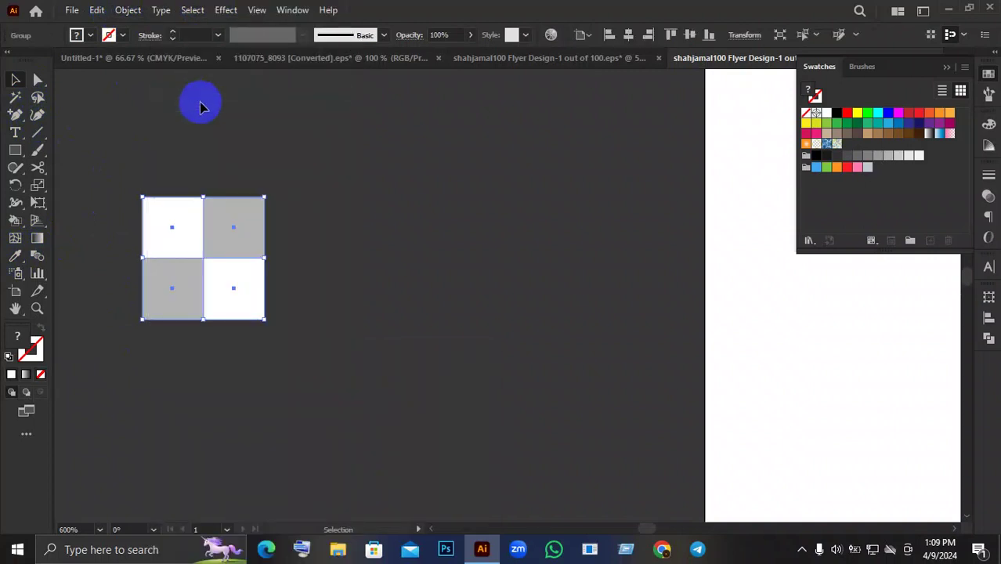
pyautogui.click(364, 302)
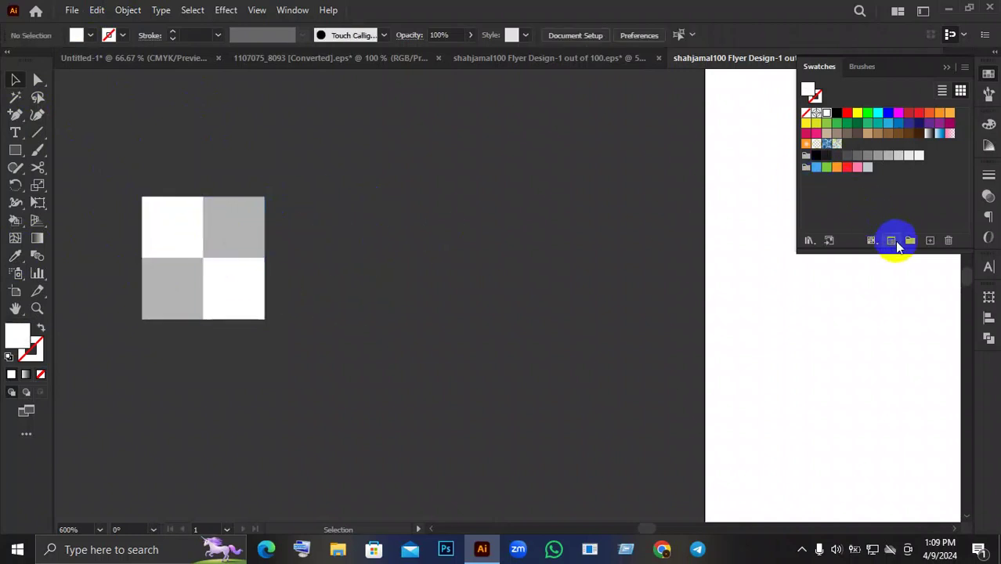
# Collapse the Swatches panel and reselect the checkerboard group
pyautogui.click(929, 242)
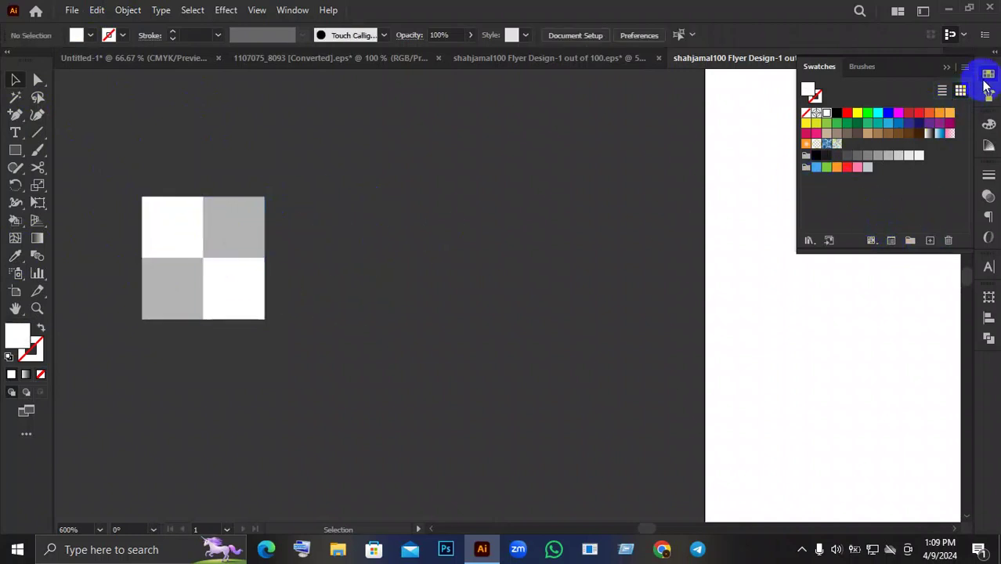
pyautogui.click(945, 71)
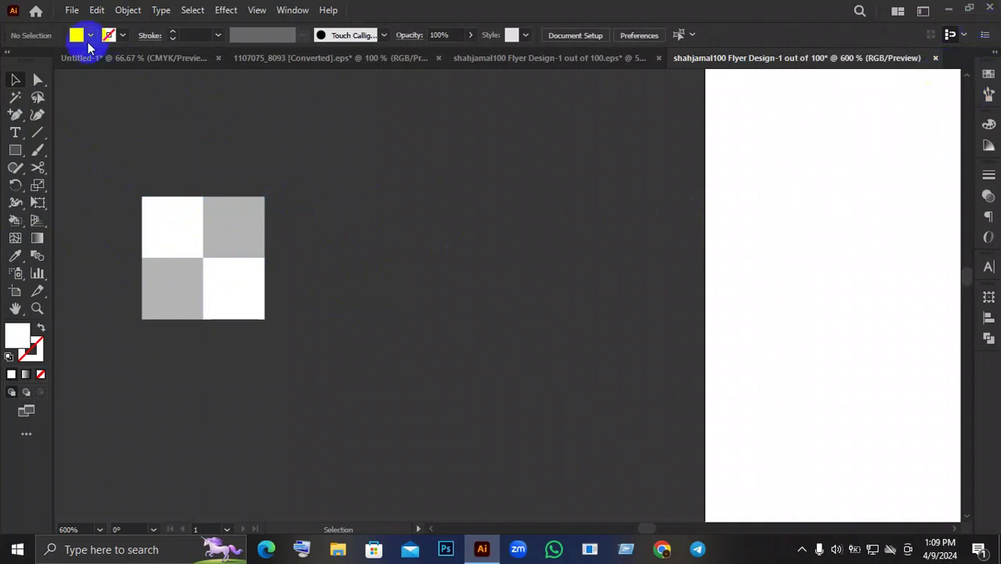
pyautogui.click(201, 287)
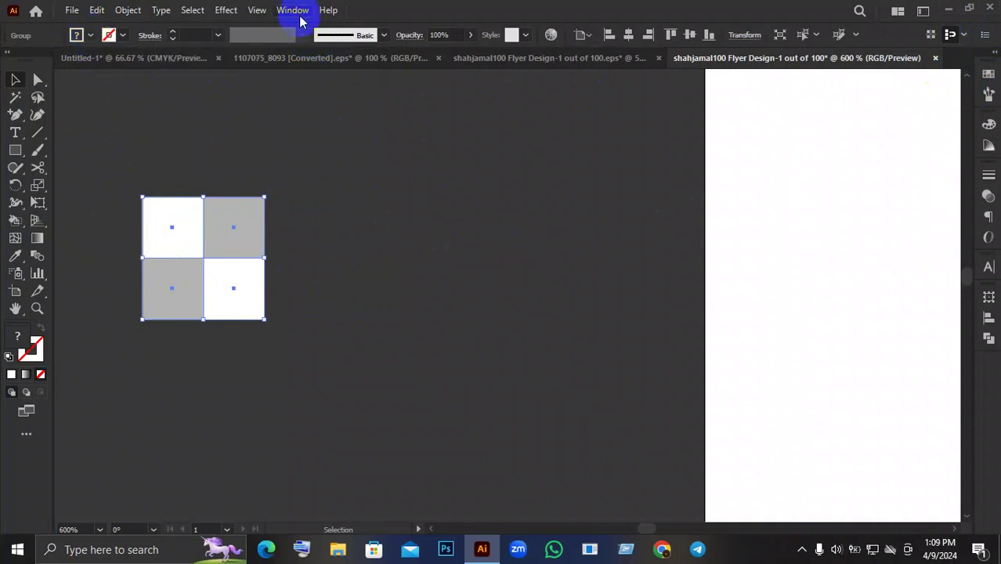
pyautogui.click(294, 10)
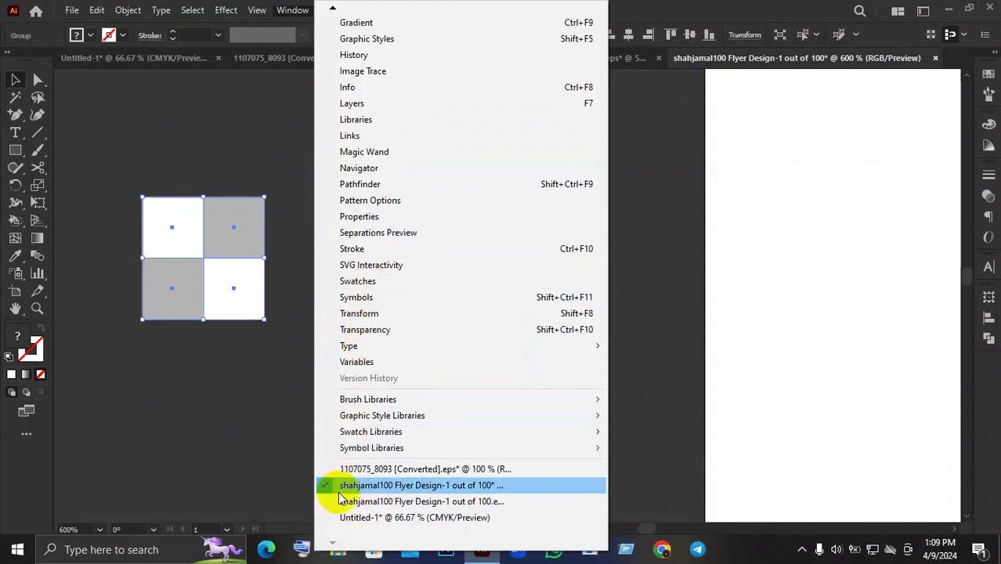
pyautogui.click(287, 143)
pyautogui.click(268, 127)
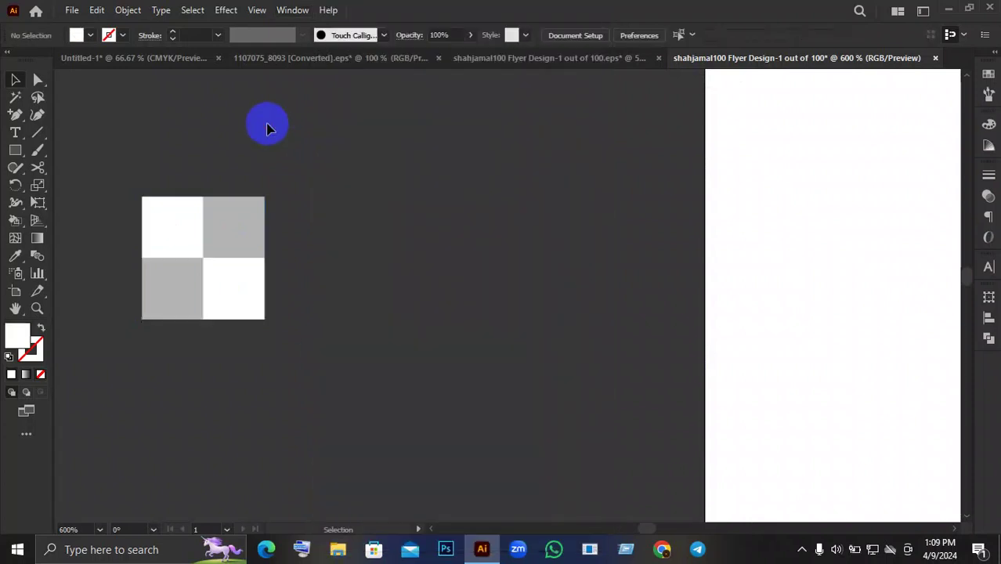
pyautogui.click(192, 223)
# Drag the checkerboard group into the Swatches panel to create a pattern swatch
pyautogui.click(987, 74)
pyautogui.moveTo(186, 286); pyautogui.dragTo(856, 205)
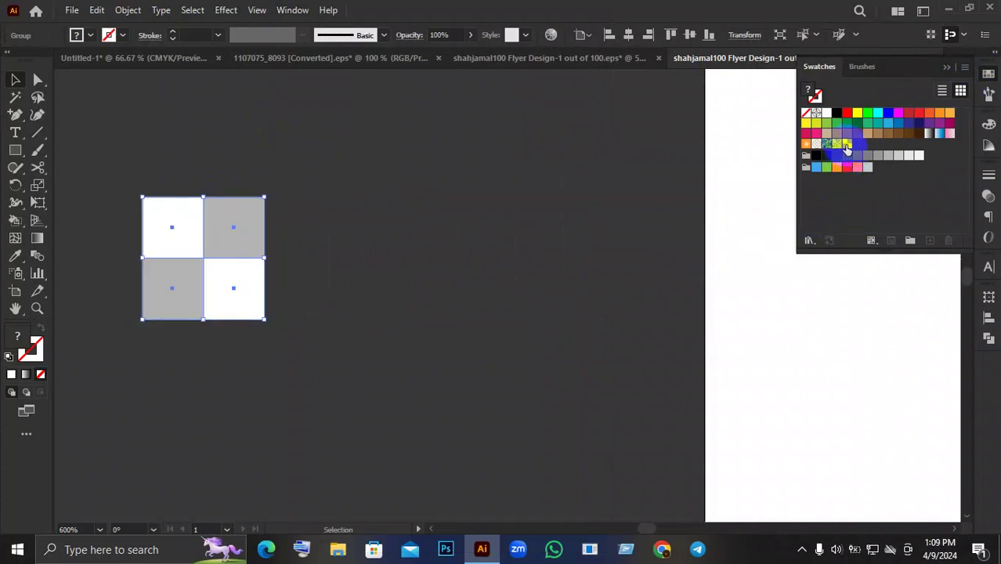
pyautogui.click(314, 382)
pyautogui.moveTo(224, 268)
pyautogui.mouseDown()
pyautogui.moveTo(622, 249)
pyautogui.moveTo(878, 209)
pyautogui.mouseUp()
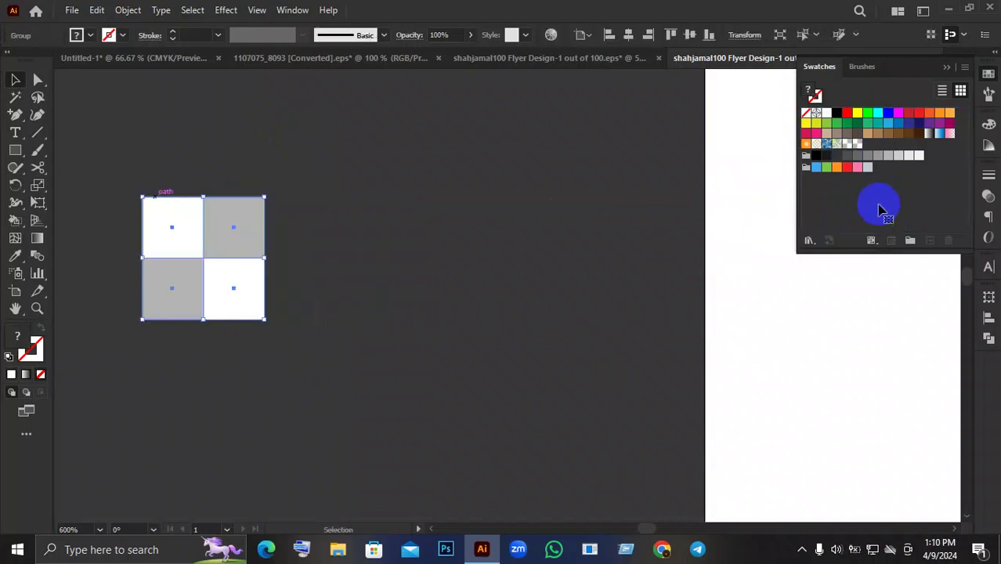
# Apply the new checkerboard swatch to the squares, cancelling the delete prompt
pyautogui.click(846, 145)
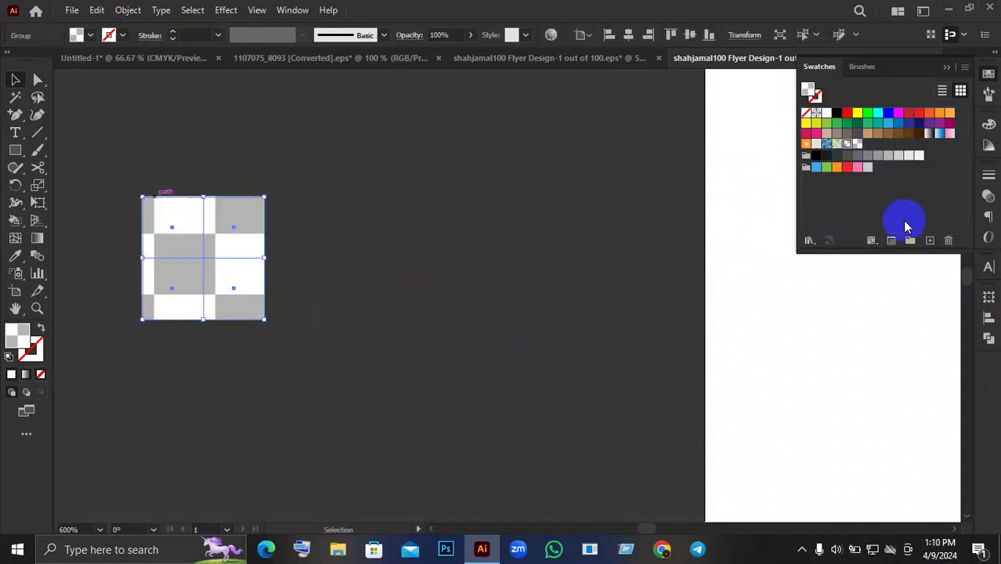
pyautogui.click(948, 242)
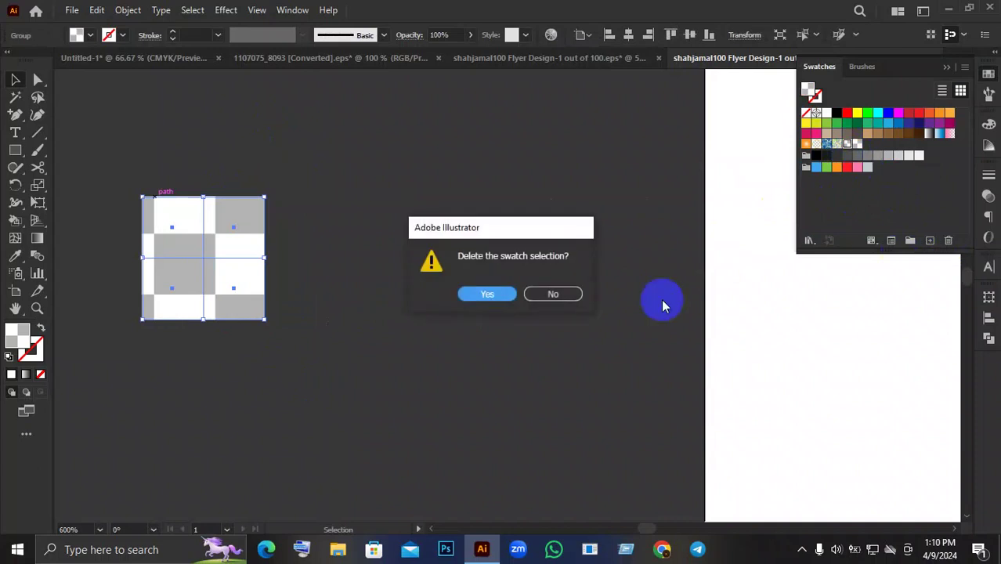
pyautogui.click(486, 295)
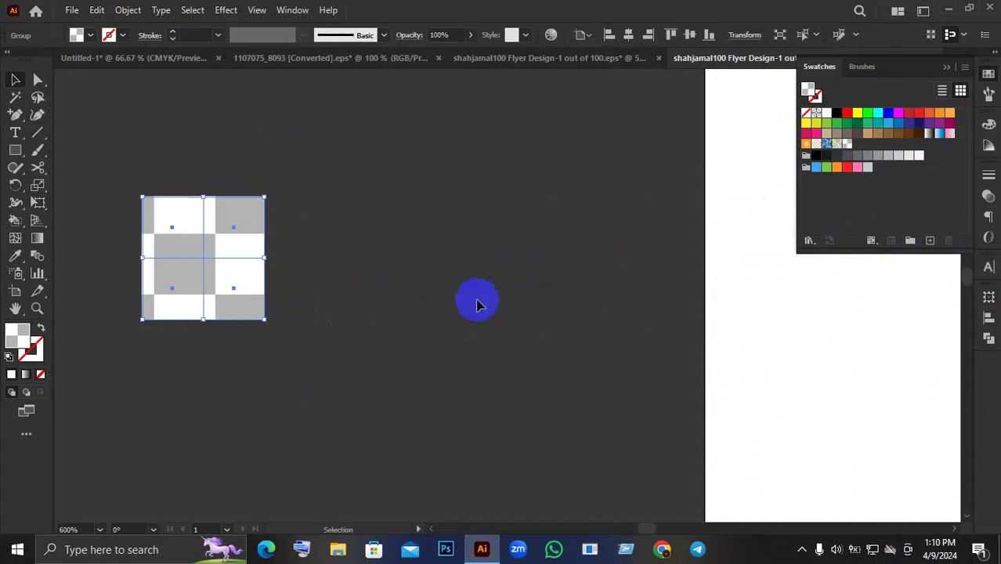
pyautogui.click(460, 315)
pyautogui.scroll(-1, 460, 314)
pyautogui.moveTo(460, 315); pyautogui.dragTo(336, 306)
# Delete the original checkerboard square group
pyautogui.click(161, 286)
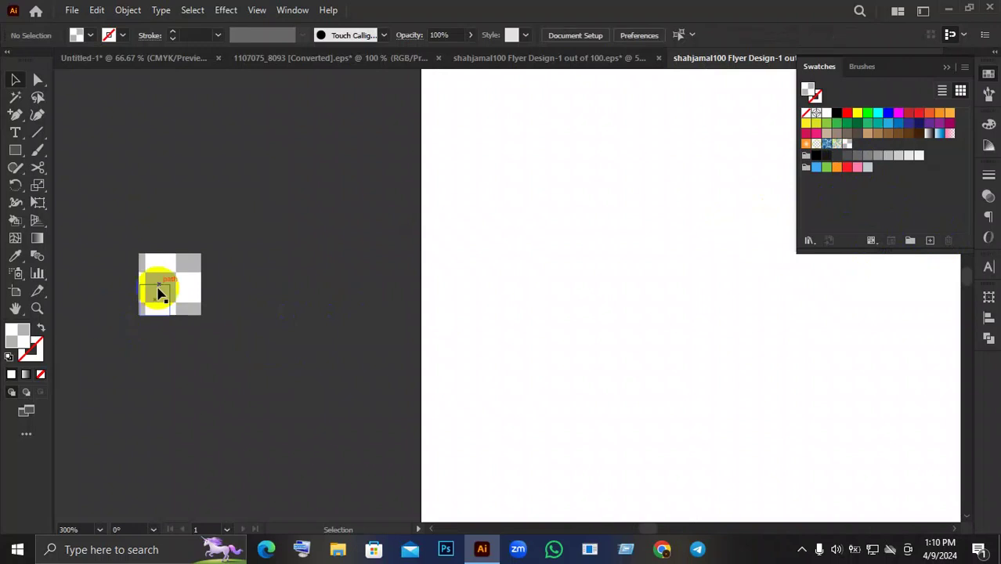
pyautogui.click(276, 329)
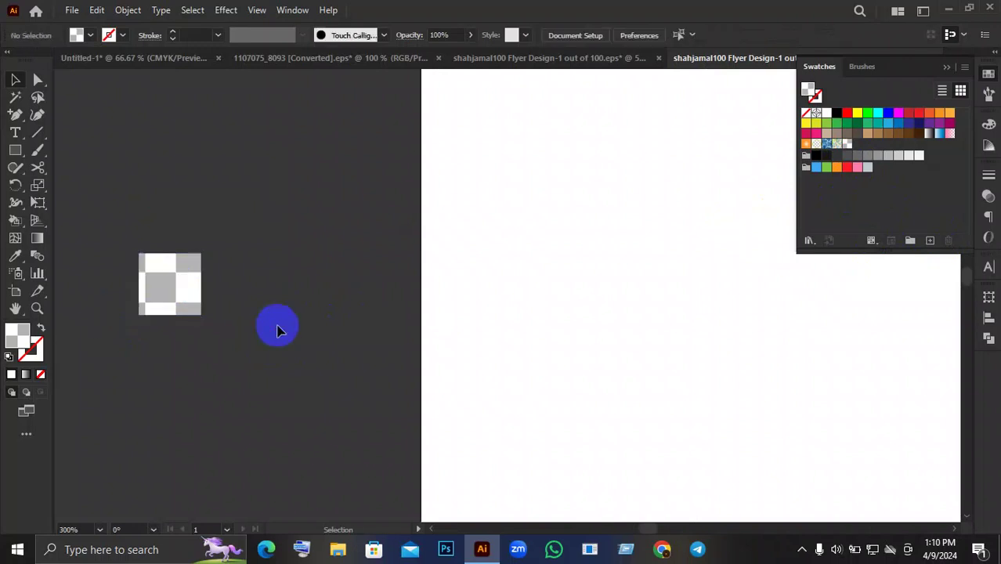
pyautogui.click(157, 304)
pyautogui.press('Delete')
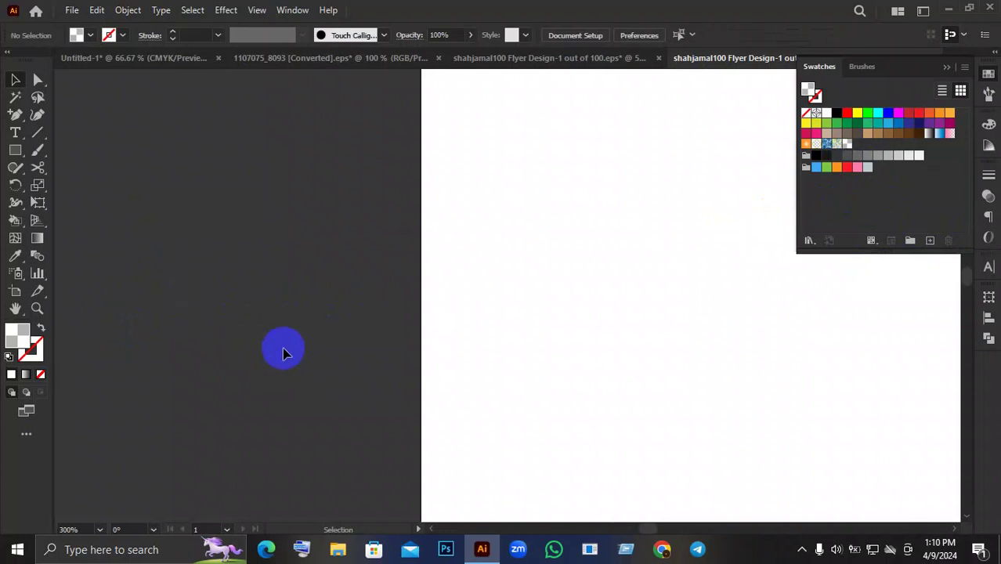
pyautogui.click(563, 295)
# Draw a checkerboard-filled rectangle on the artboard and shift it up and right
pyautogui.click(12, 152)
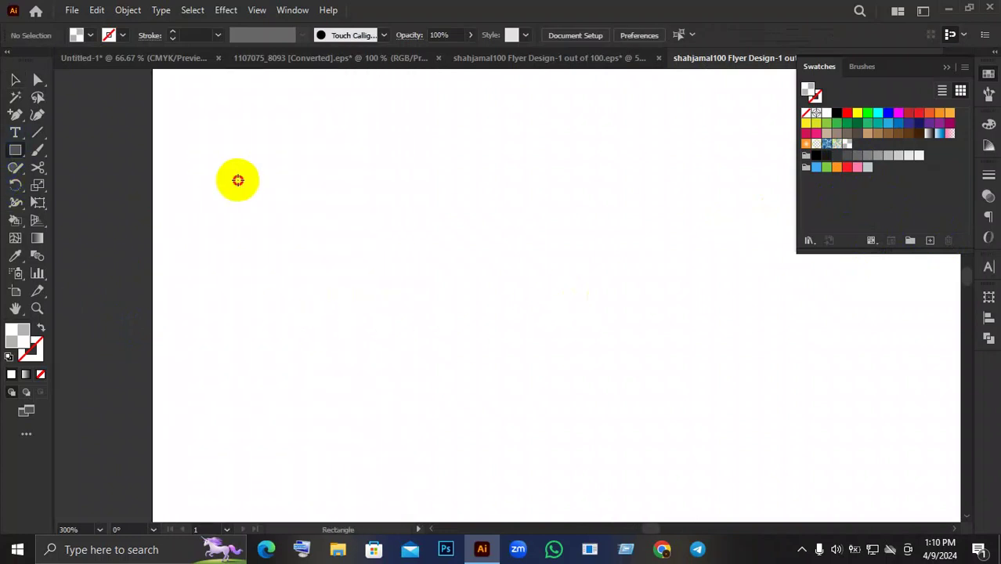
pyautogui.moveTo(237, 178); pyautogui.dragTo(593, 396)
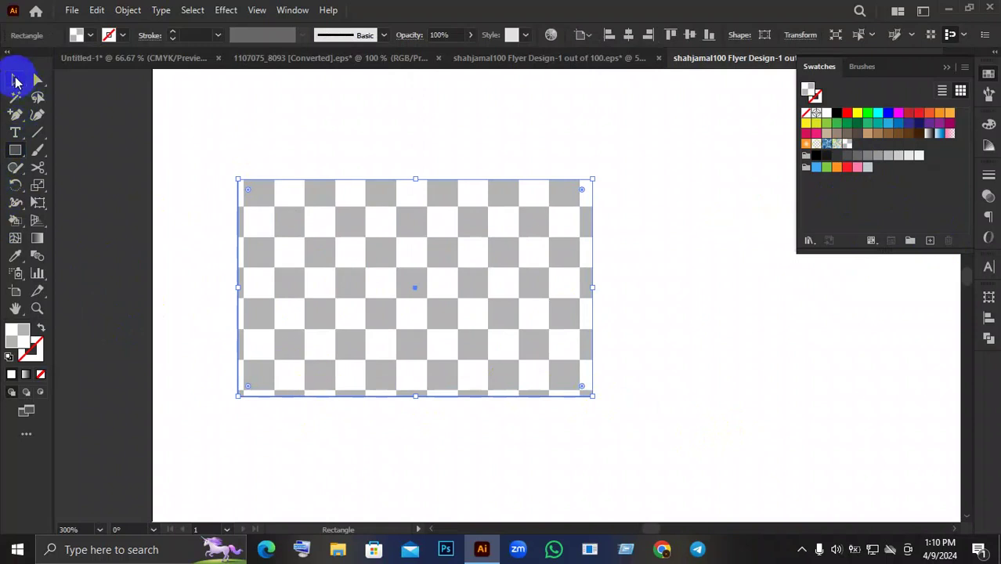
pyautogui.click(16, 81)
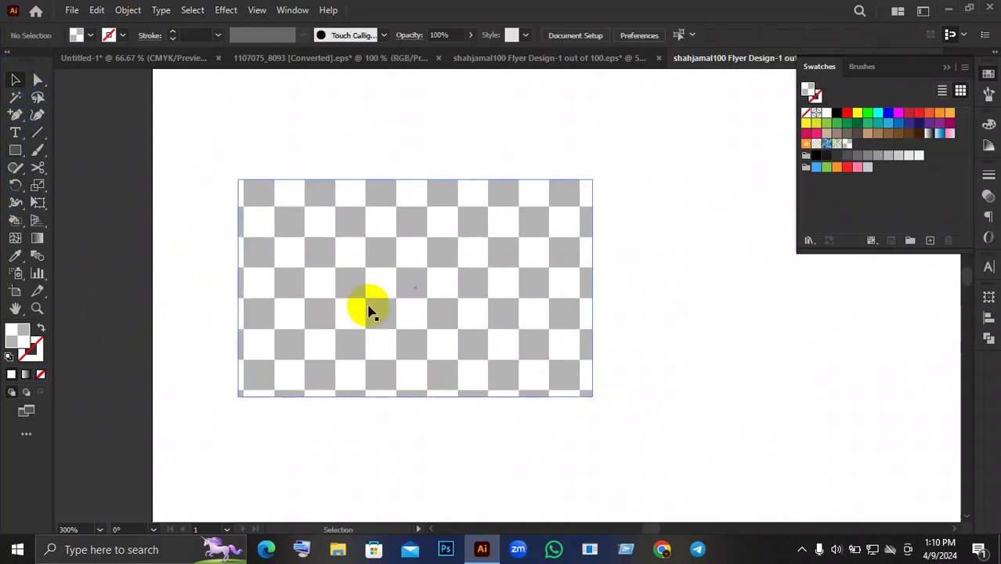
pyautogui.moveTo(369, 308); pyautogui.dragTo(508, 291)
# Draw a circle with the Ellipse tool up and right of the rectangle
pyautogui.scroll(-2, 463, 320)
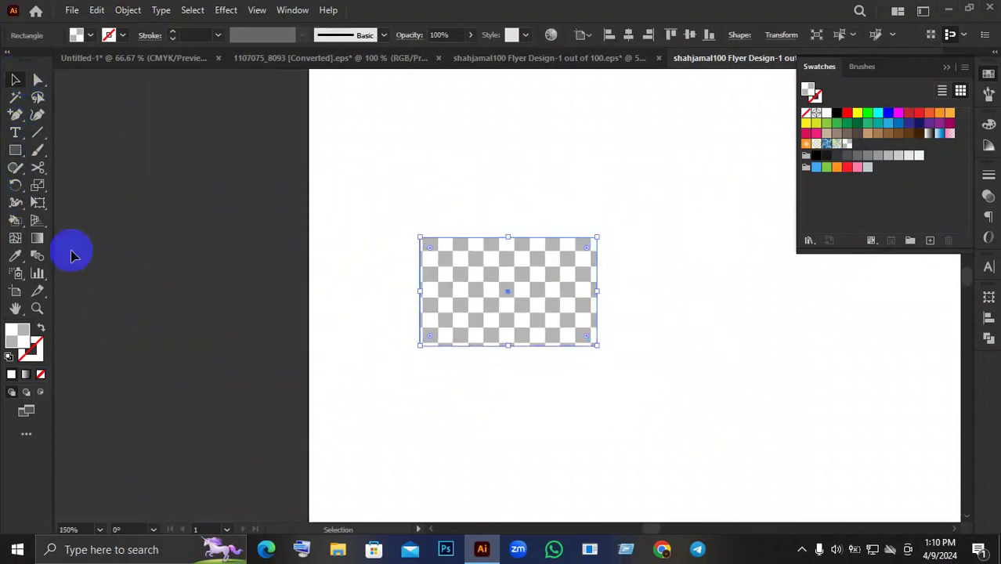
pyautogui.click(15, 150)
pyautogui.moveTo(413, 118)
pyautogui.mouseDown()
pyautogui.moveTo(531, 201)
pyautogui.moveTo(448, 253)
pyautogui.moveTo(219, 277)
pyautogui.mouseUp()
pyautogui.click(14, 152)
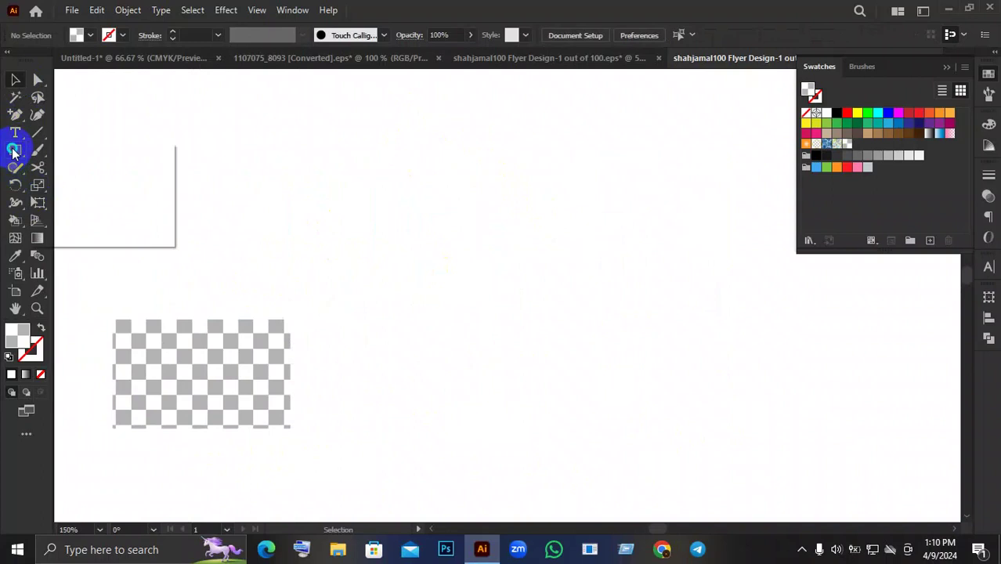
pyautogui.click(68, 183)
pyautogui.moveTo(462, 151)
pyautogui.mouseDown()
pyautogui.moveTo(567, 311)
pyautogui.moveTo(705, 402)
pyautogui.mouseUp()
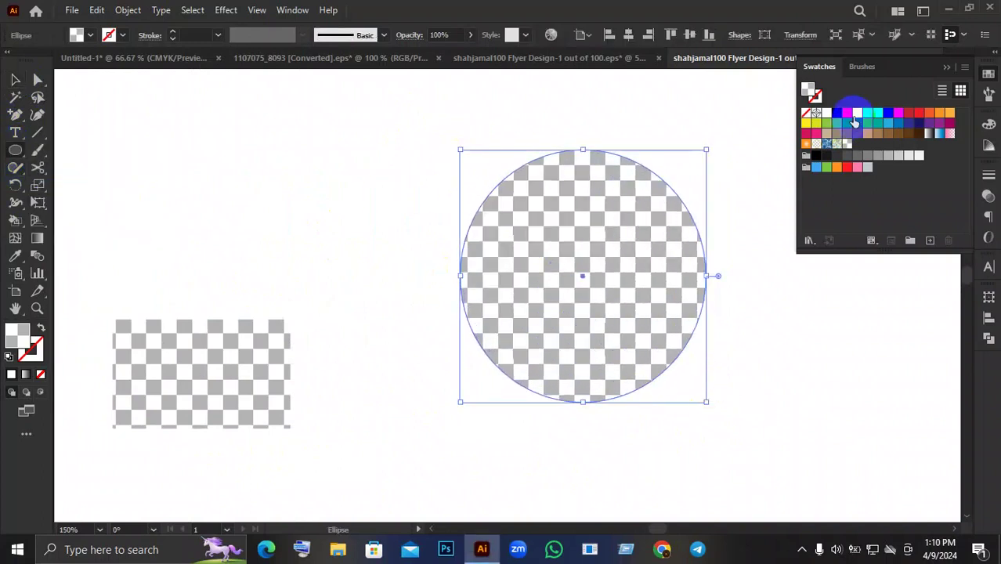
# Fill the circle with the checkerboard pattern swatch and deselect it
pyautogui.click(847, 113)
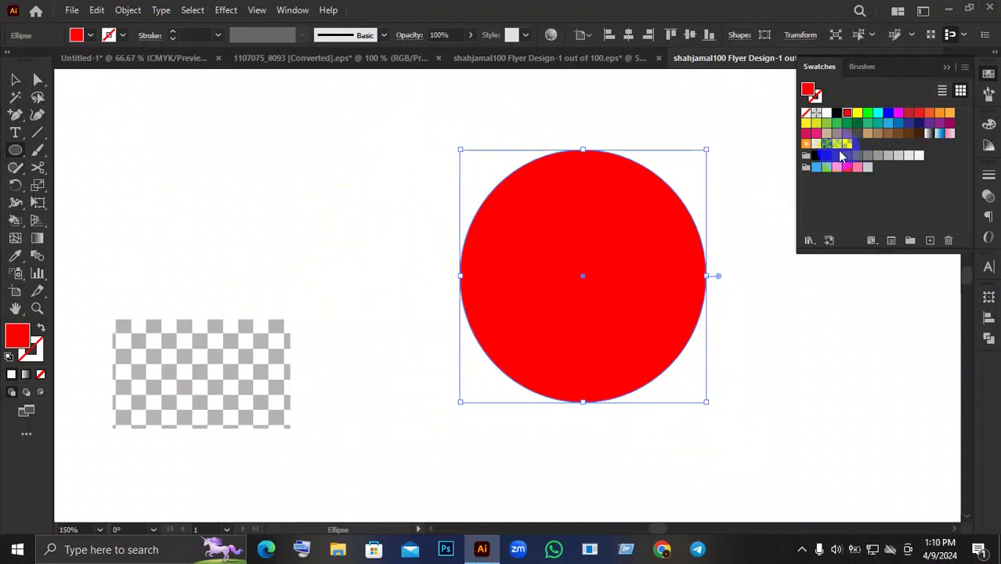
pyautogui.click(846, 146)
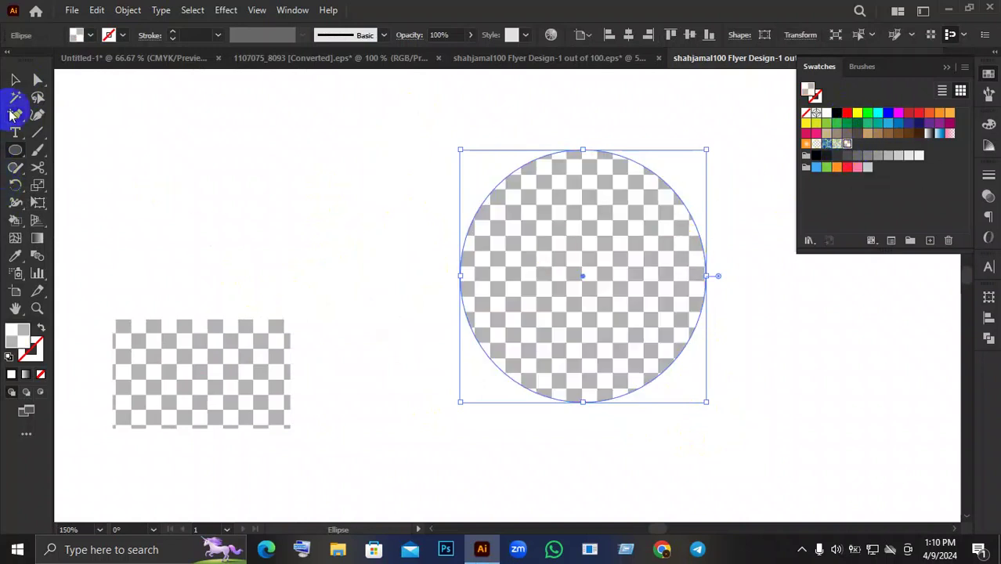
pyautogui.click(15, 79)
pyautogui.scroll(-2, 274, 247)
pyautogui.click(97, 227)
pyautogui.click(424, 267)
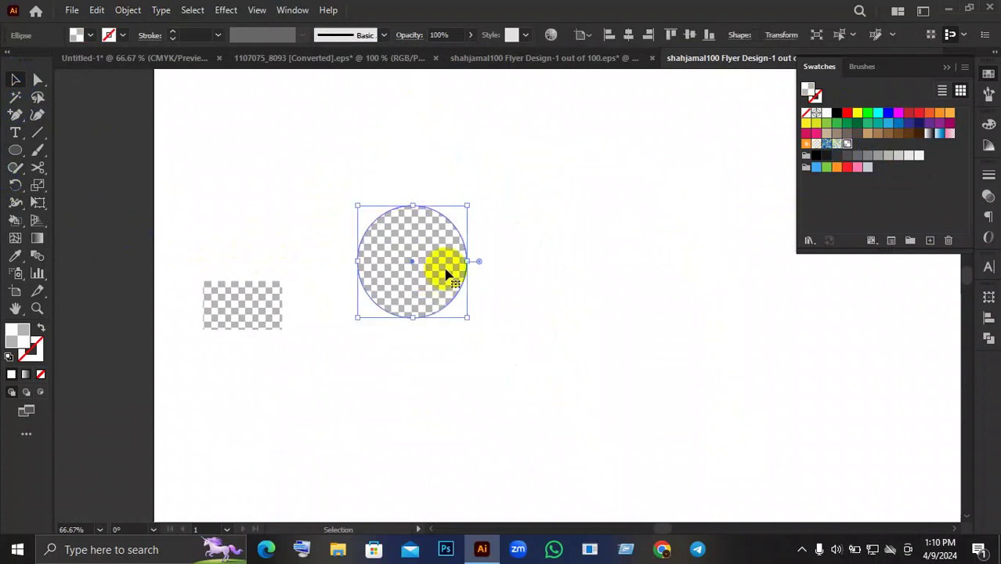
pyautogui.scroll(1, 423, 345)
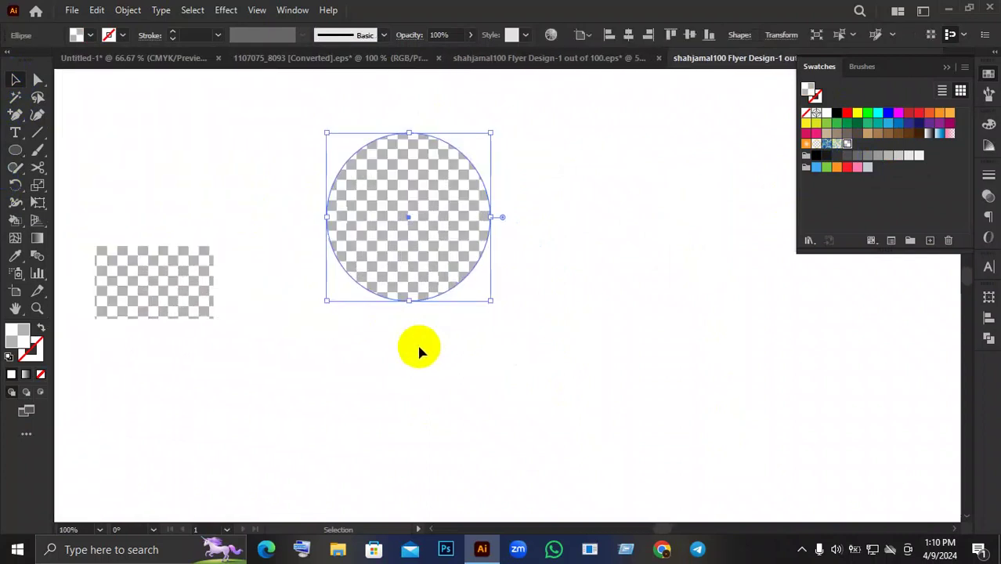
pyautogui.click(415, 362)
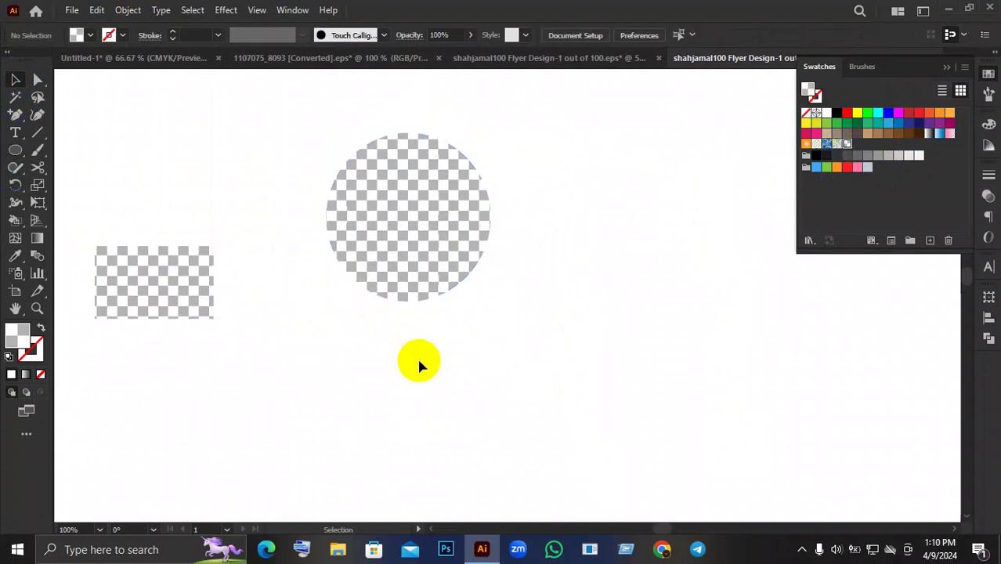